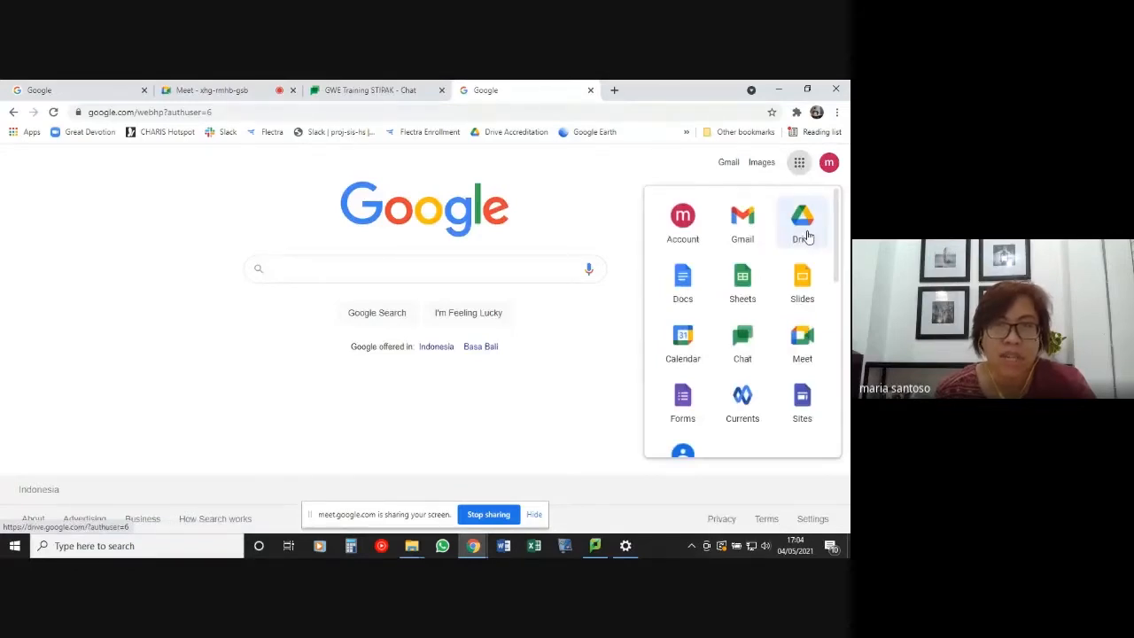
# Open Google Drive and create a new blank Google Form in My Drive.
pyautogui.click(802, 230)
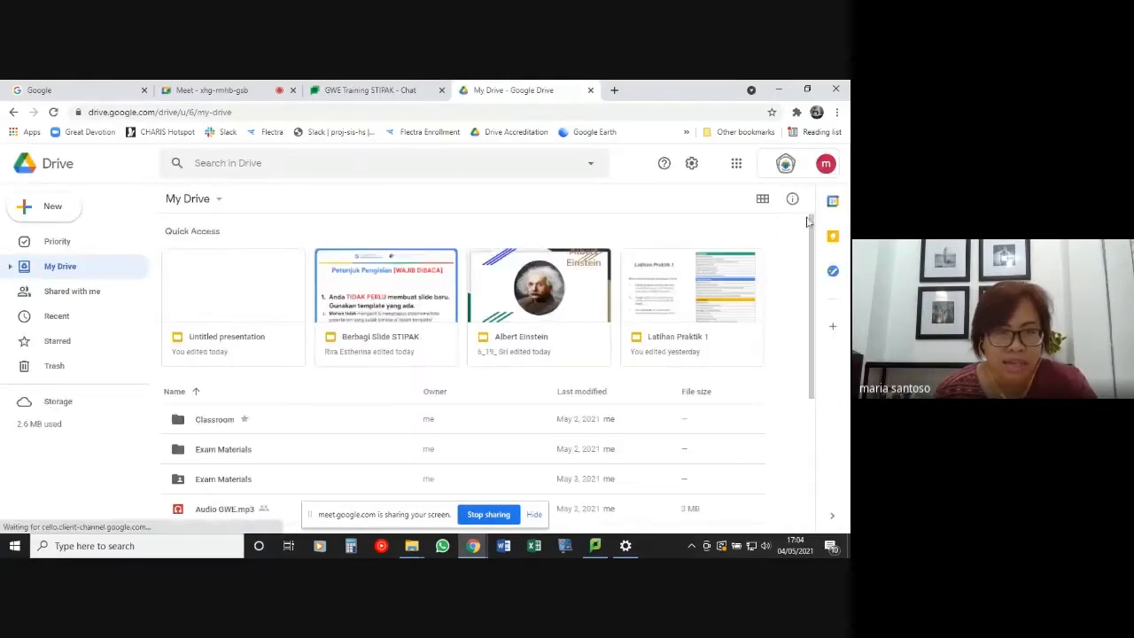
pyautogui.click(53, 208)
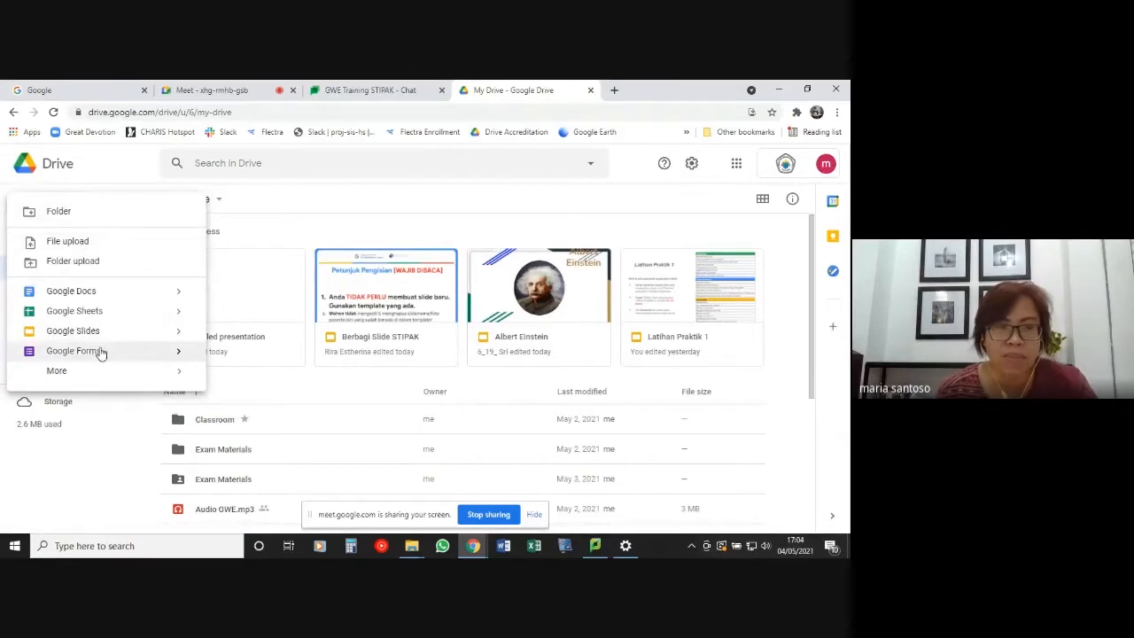
pyautogui.moveTo(178, 355)
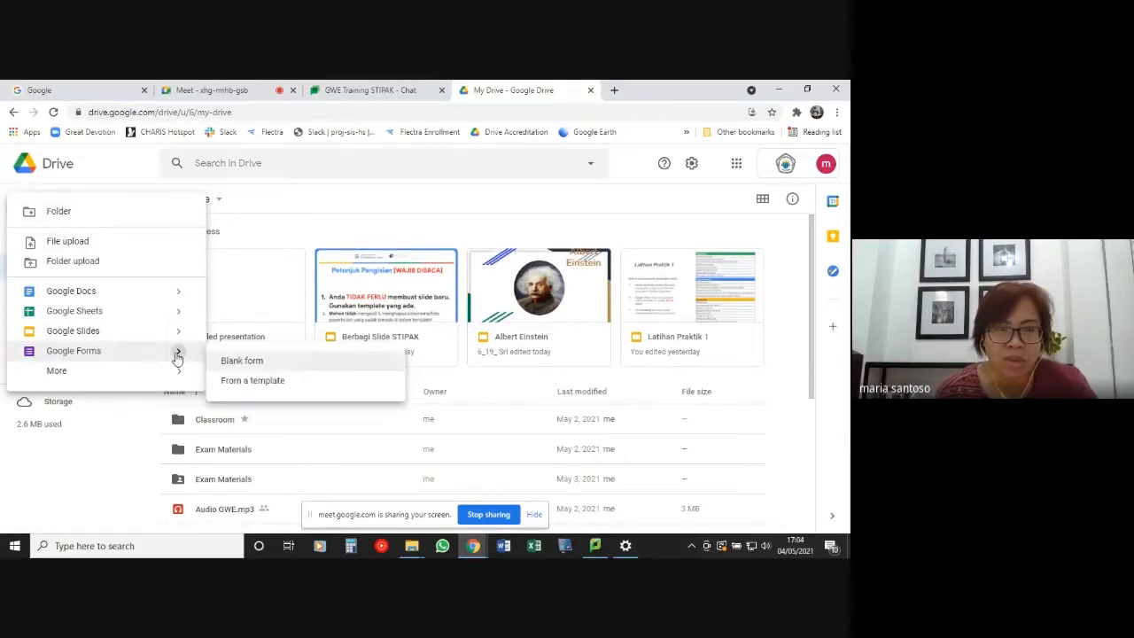
pyautogui.click(263, 366)
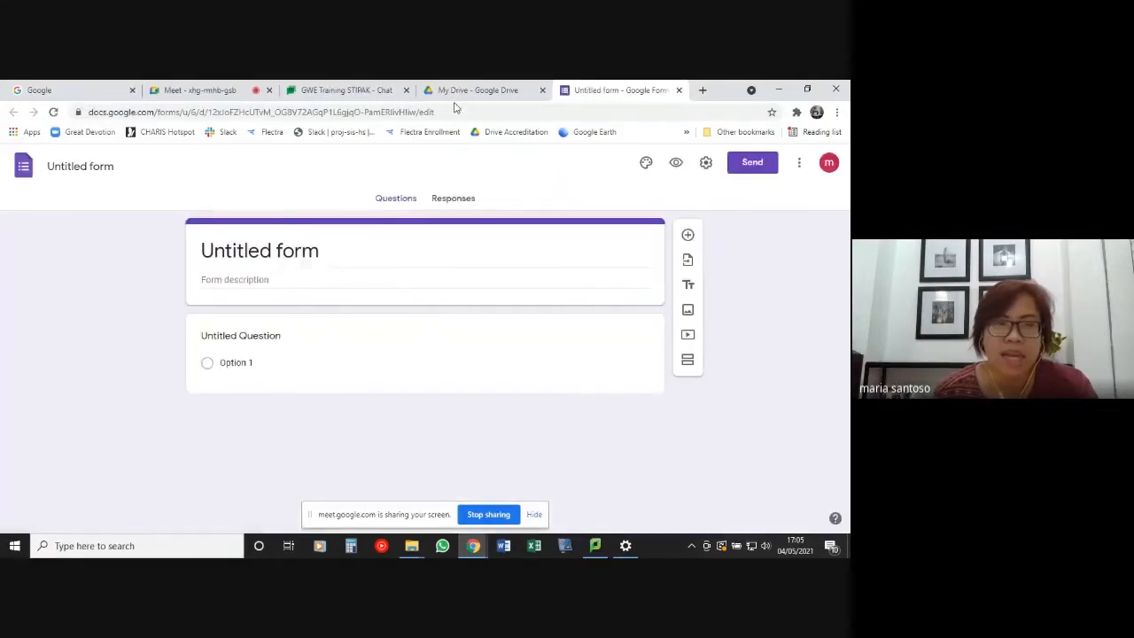
# Rename the form as "Hari Penciptaan" and clear the pop-up about the new Google Forms.
pyautogui.click(117, 168)
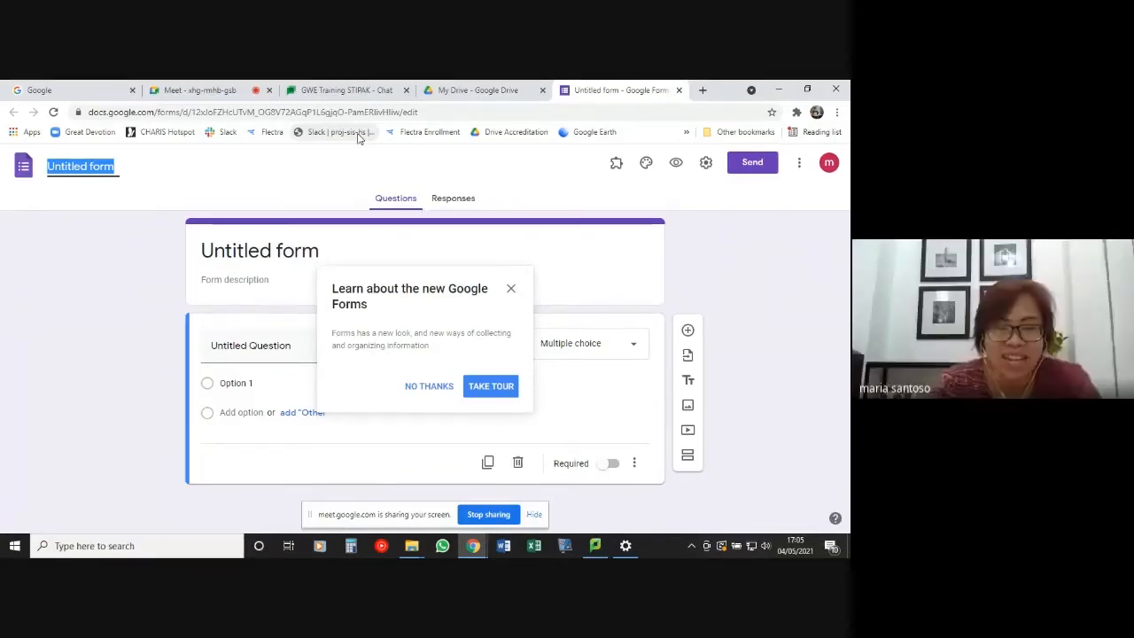
pyautogui.write('Hari Penc')
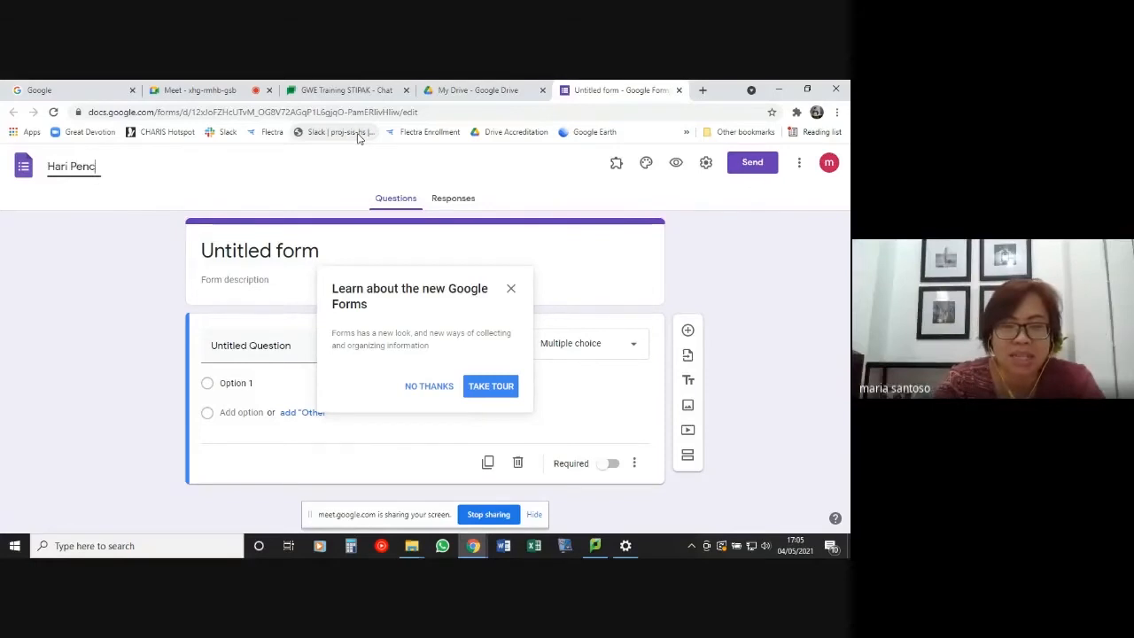
pyautogui.write('iptaan')
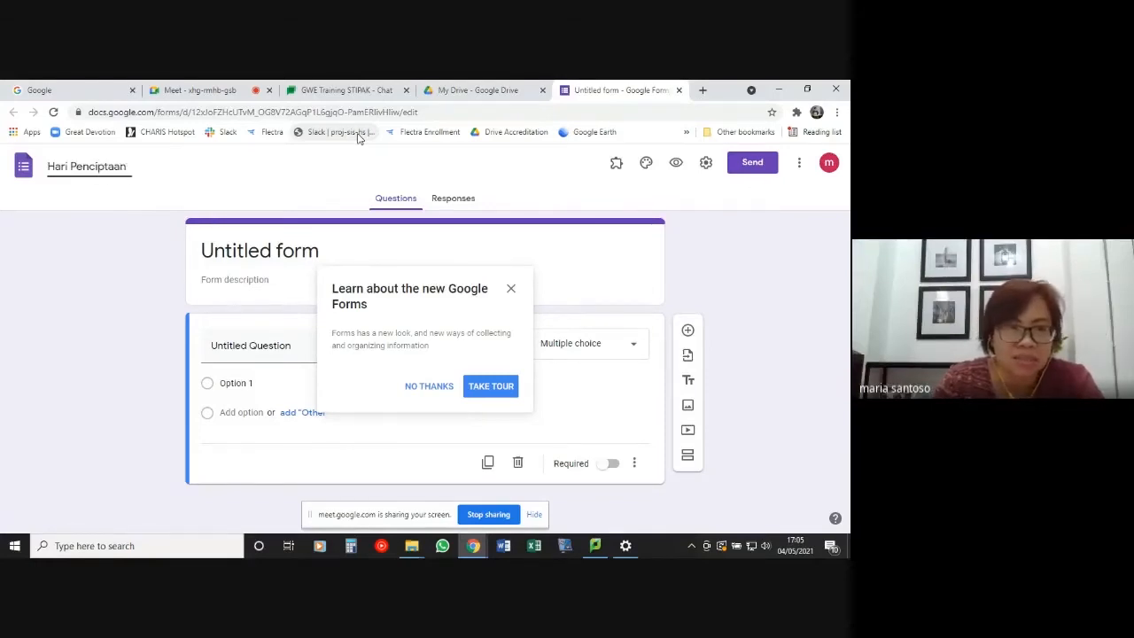
pyautogui.click(144, 230)
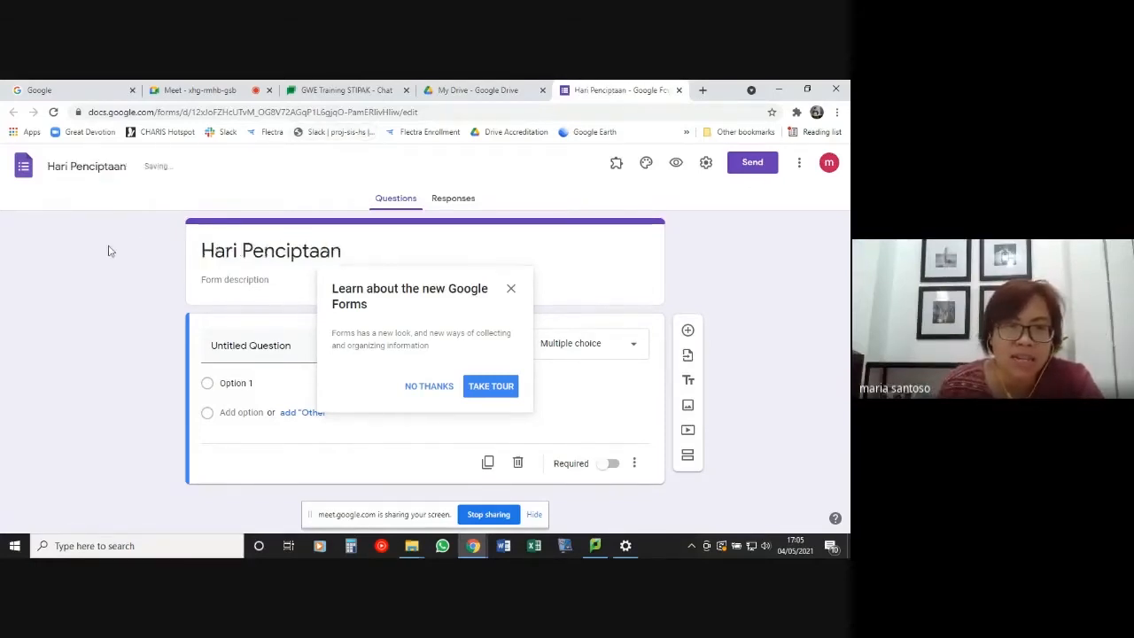
pyautogui.click(492, 386)
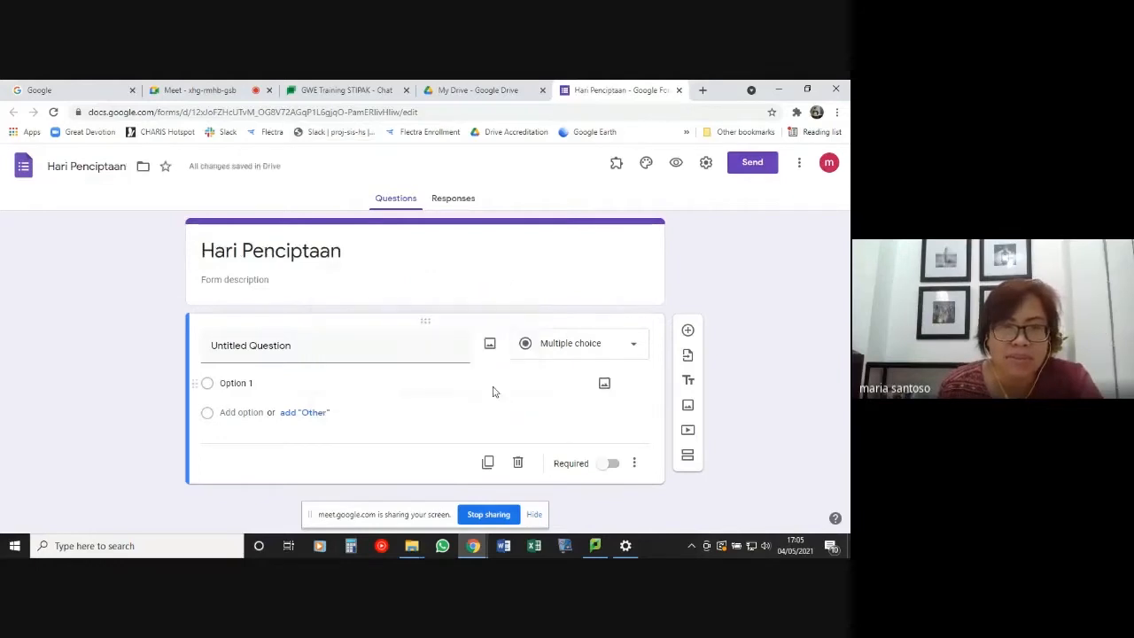
# Enter the form description "Tuhan menciptakan seluruh dunia beserta isinya. Yuk, kita cari tahu lebih dalam.".
pyautogui.click(215, 280)
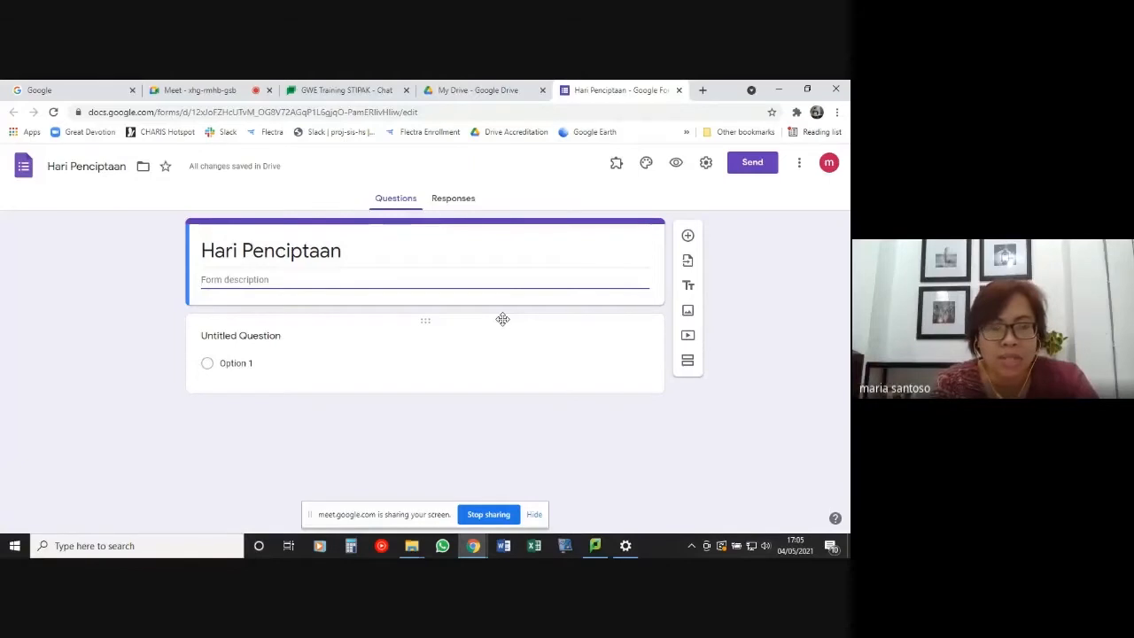
pyautogui.write('Tuhan ')
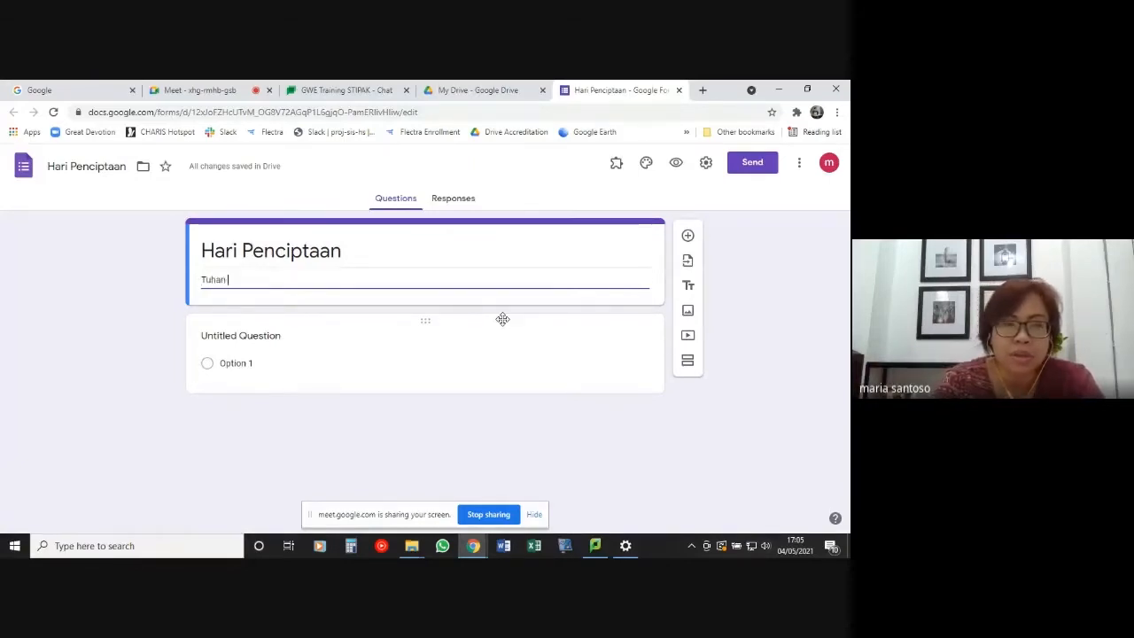
pyautogui.write('menciptaka sa')
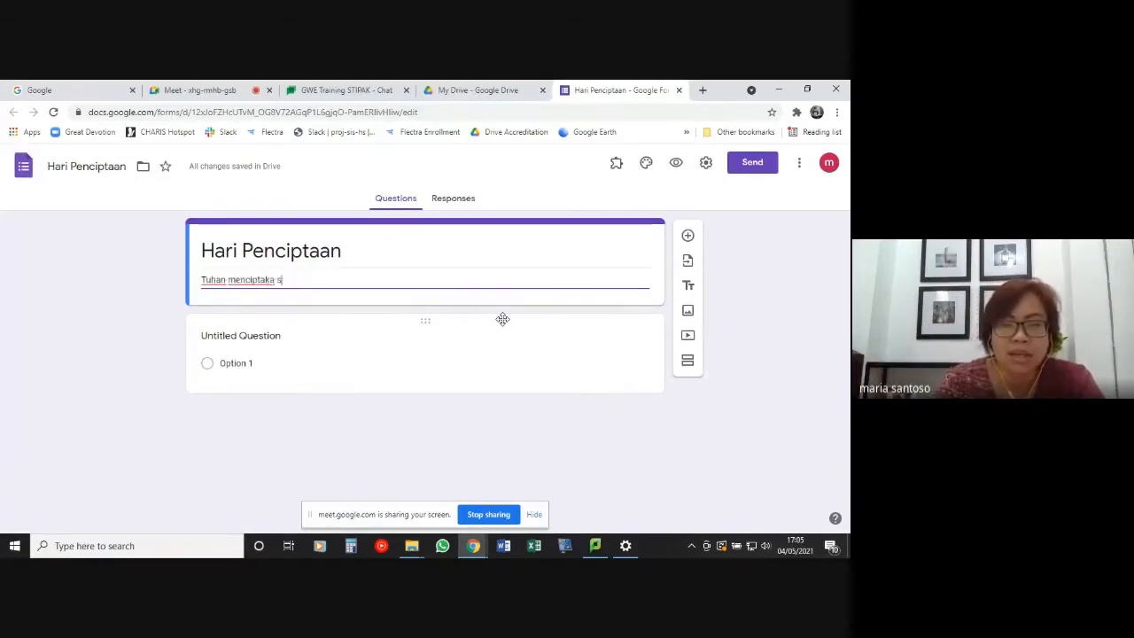
pyautogui.press('BackSpace')
pyautogui.press('BackSpace')
pyautogui.press('BackSpace')
pyautogui.write('n ')
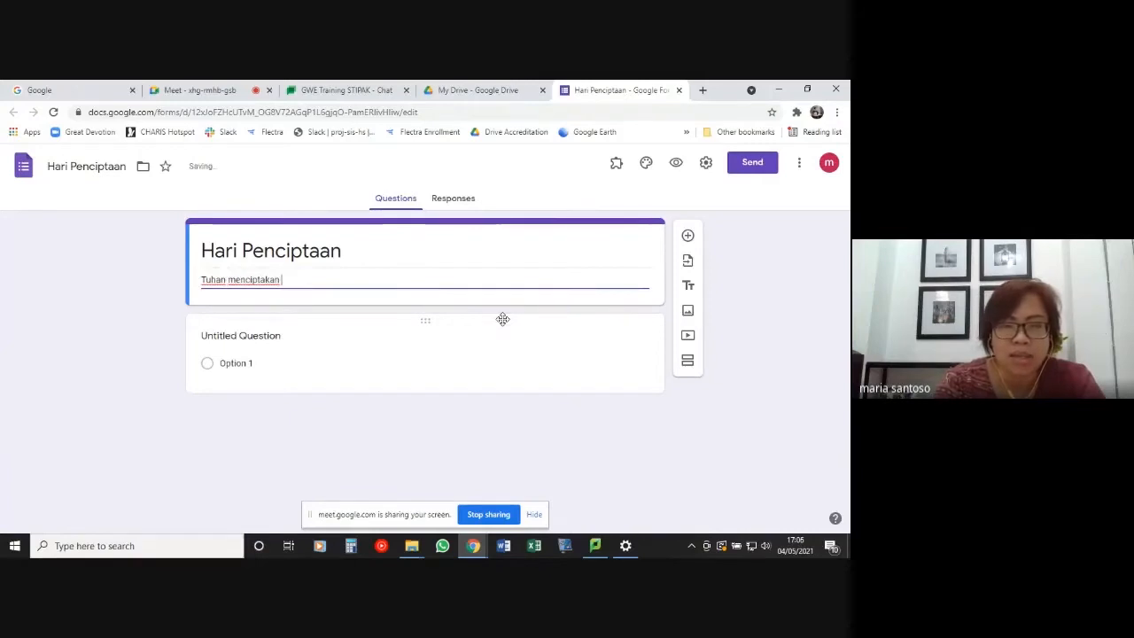
pyautogui.write('seluruh dunia b')
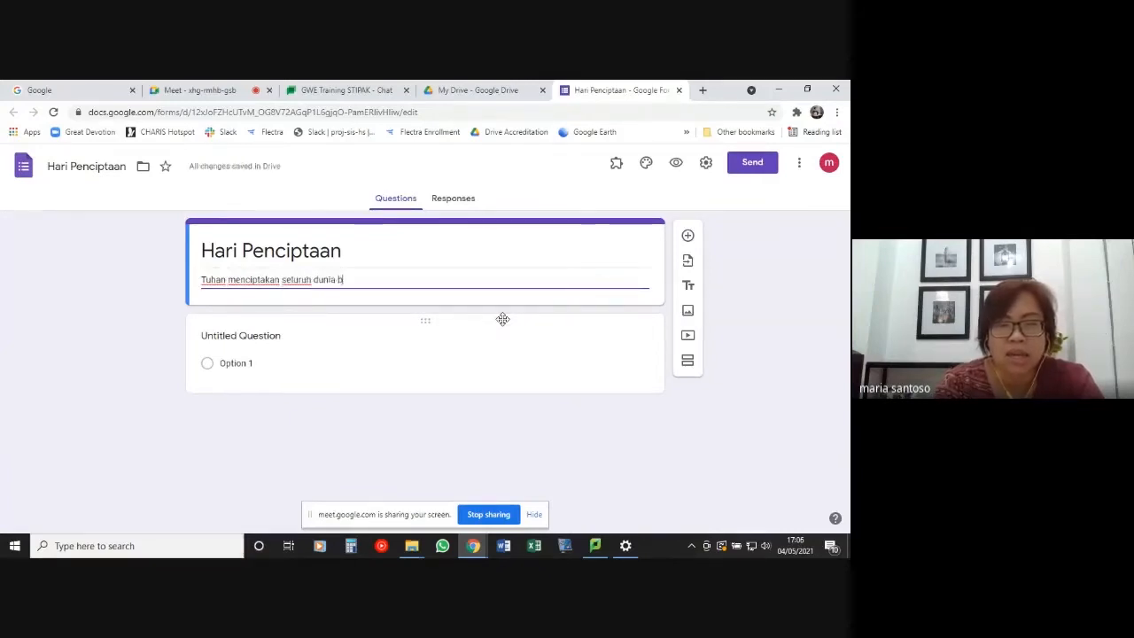
pyautogui.write('eserta isinya')
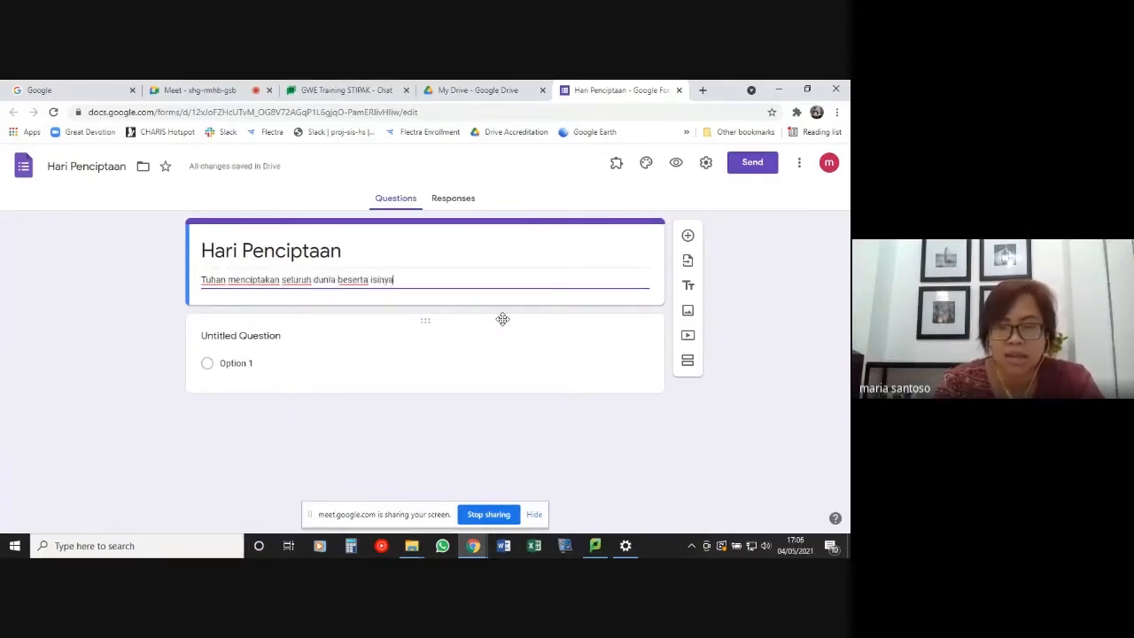
pyautogui.write('. Yuk, kita ca')
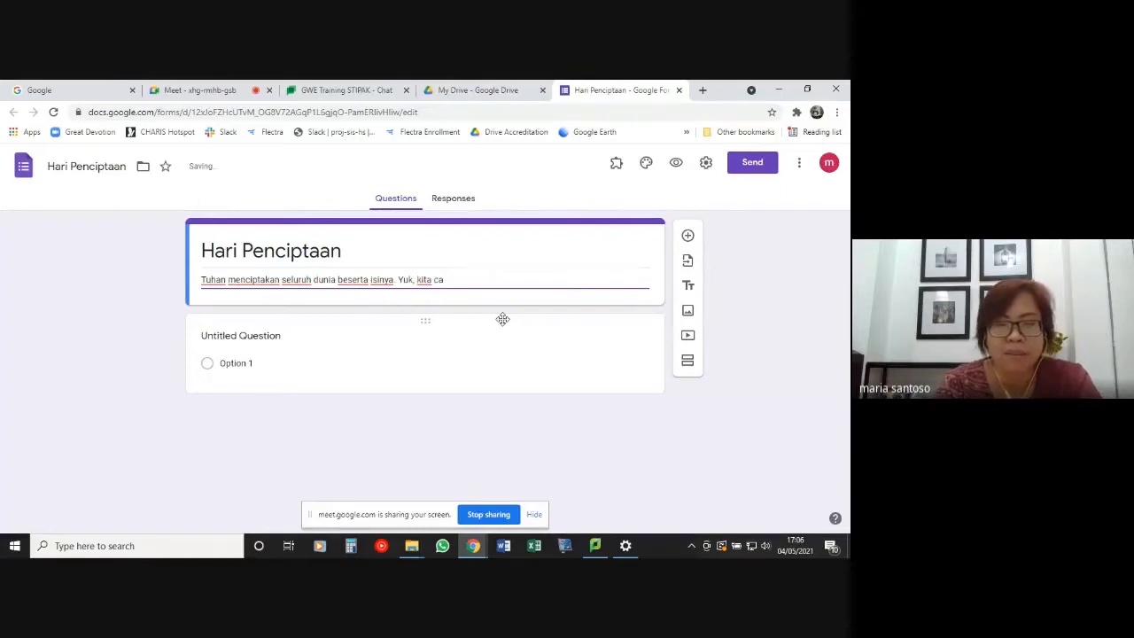
pyautogui.write('ri tahu lebihd alam')
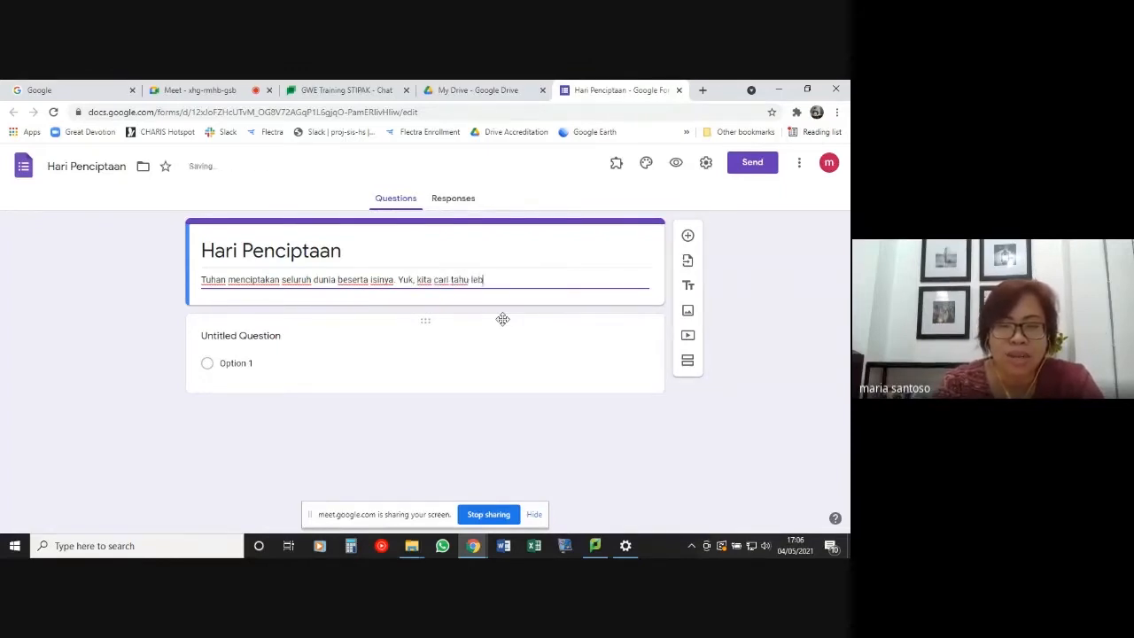
pyautogui.press('BackSpace')
pyautogui.press('BackSpace')
pyautogui.press('BackSpace')
pyautogui.press('BackSpace')
pyautogui.press('BackSpace')
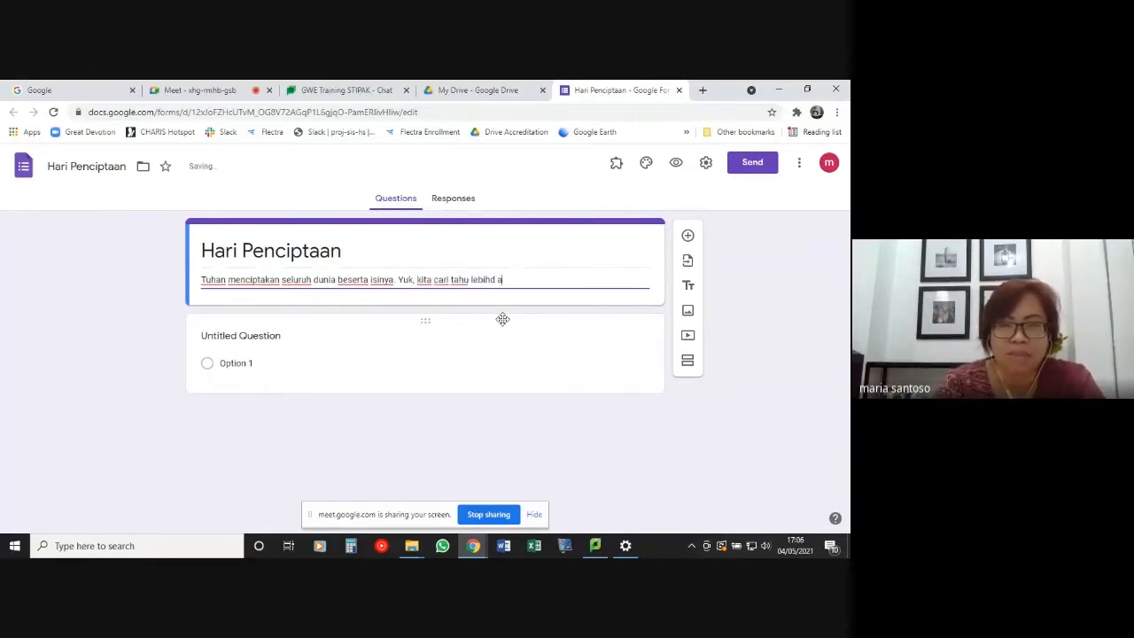
pyautogui.write('dalam')
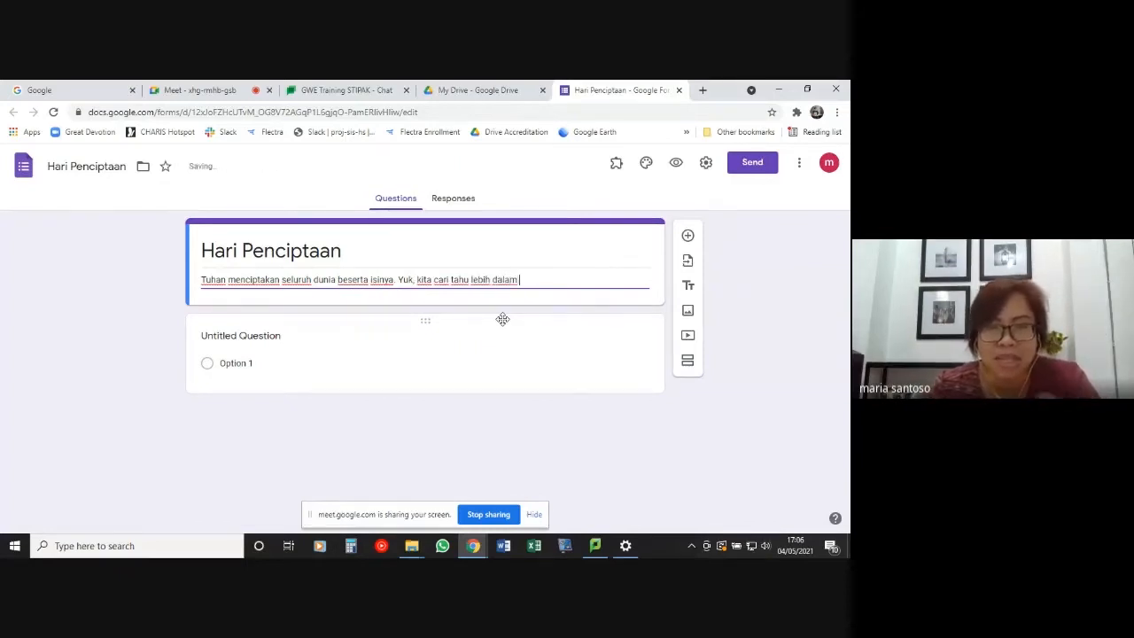
pyautogui.write(' .')
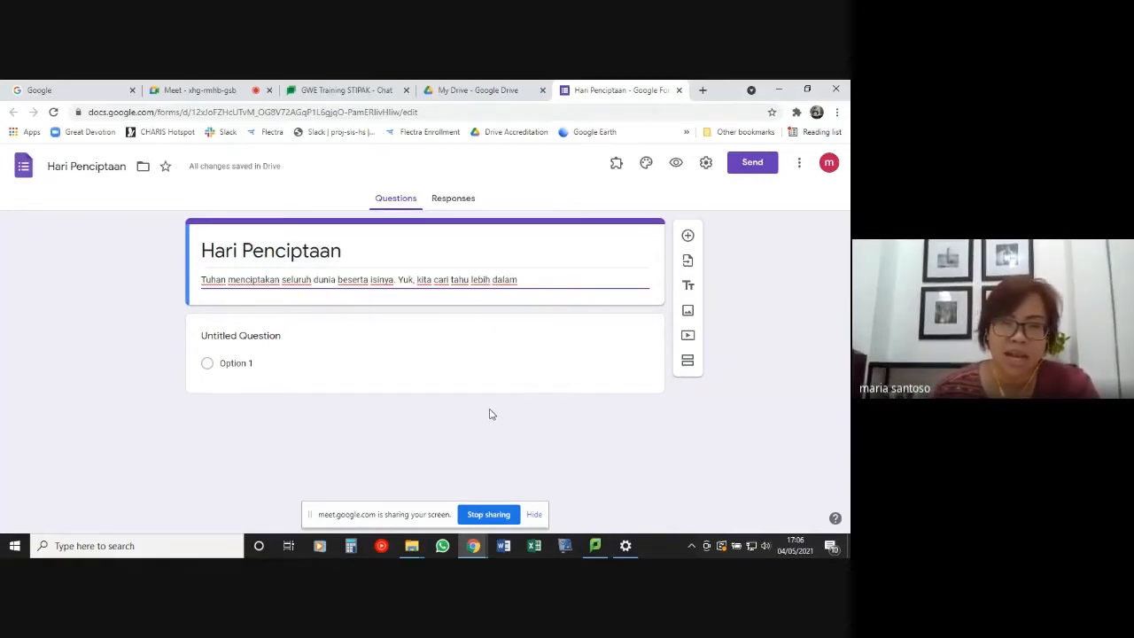
# Replace the untitled question's title with "Nama" and make the question required.
pyautogui.click(266, 336)
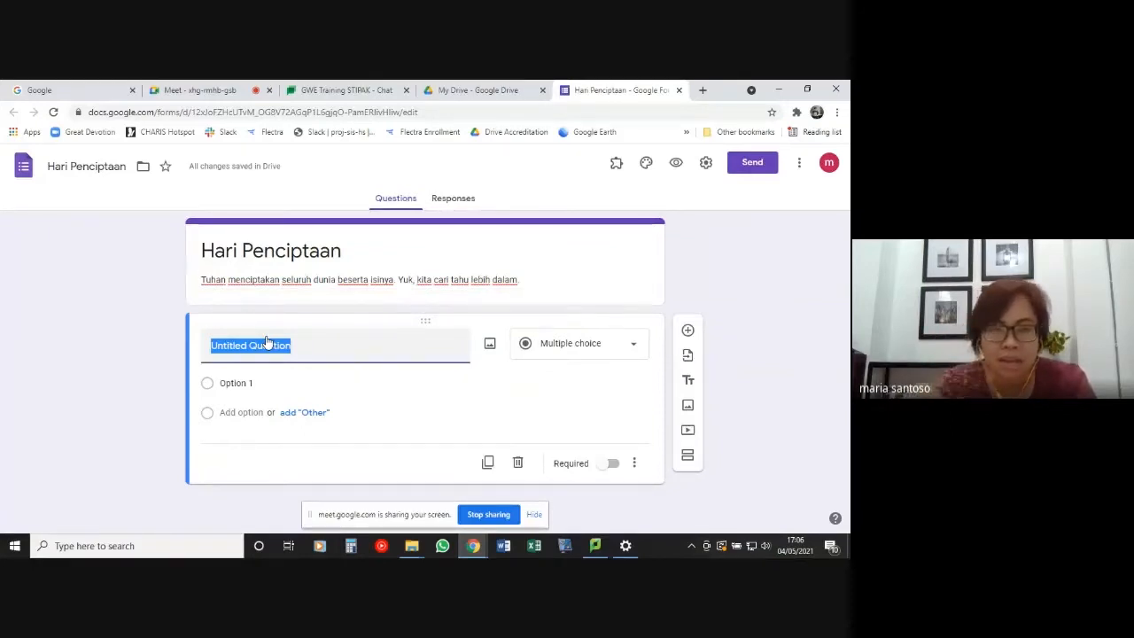
pyautogui.write('Nama')
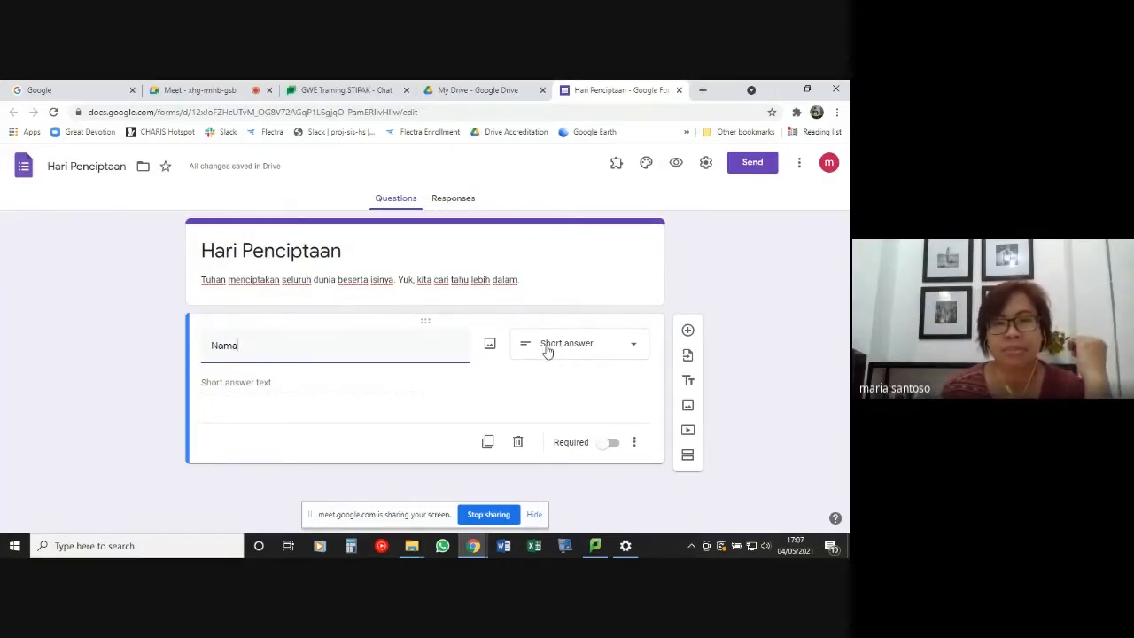
pyautogui.click(614, 444)
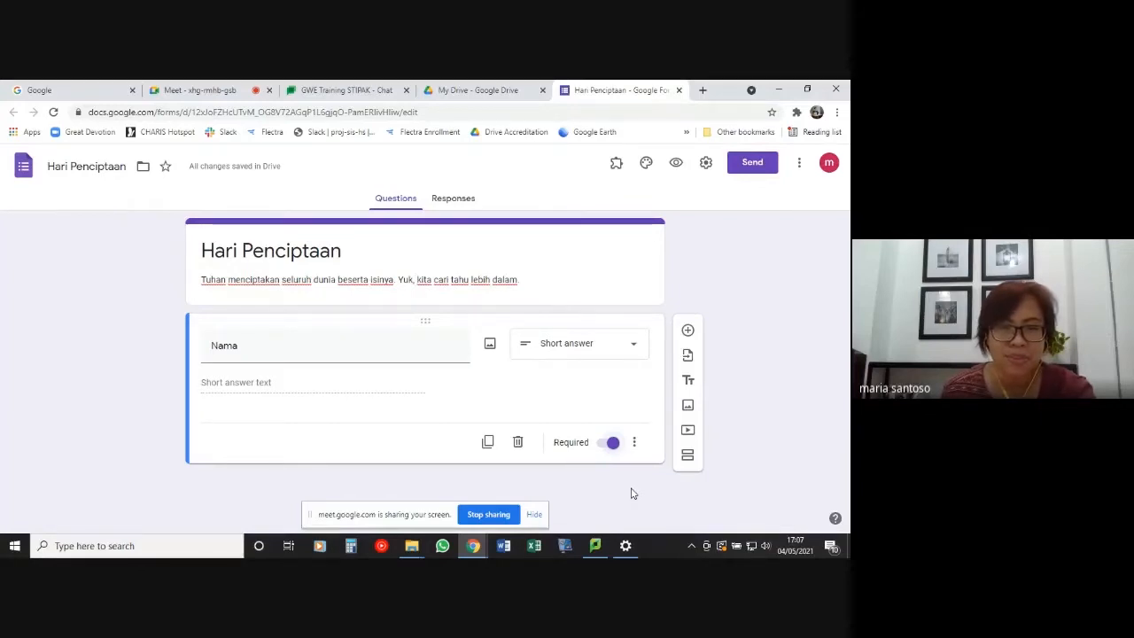
# Add a new question below "Nama" with the title "Hari pertama Tuhan menciptakan:".
pyautogui.click(688, 332)
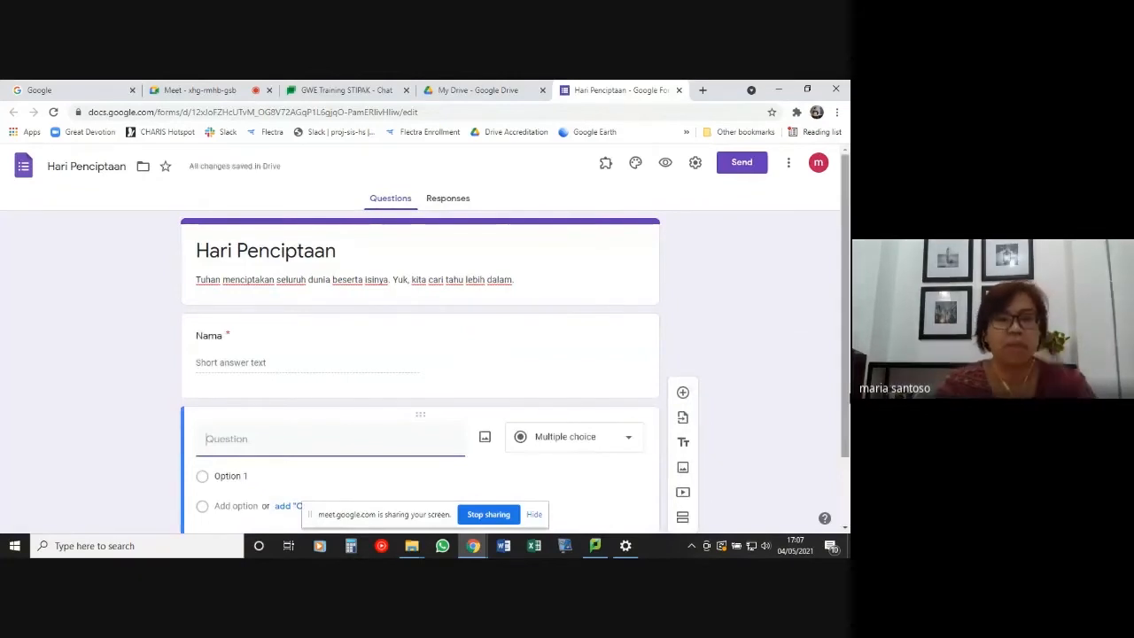
pyautogui.write('Hari pet')
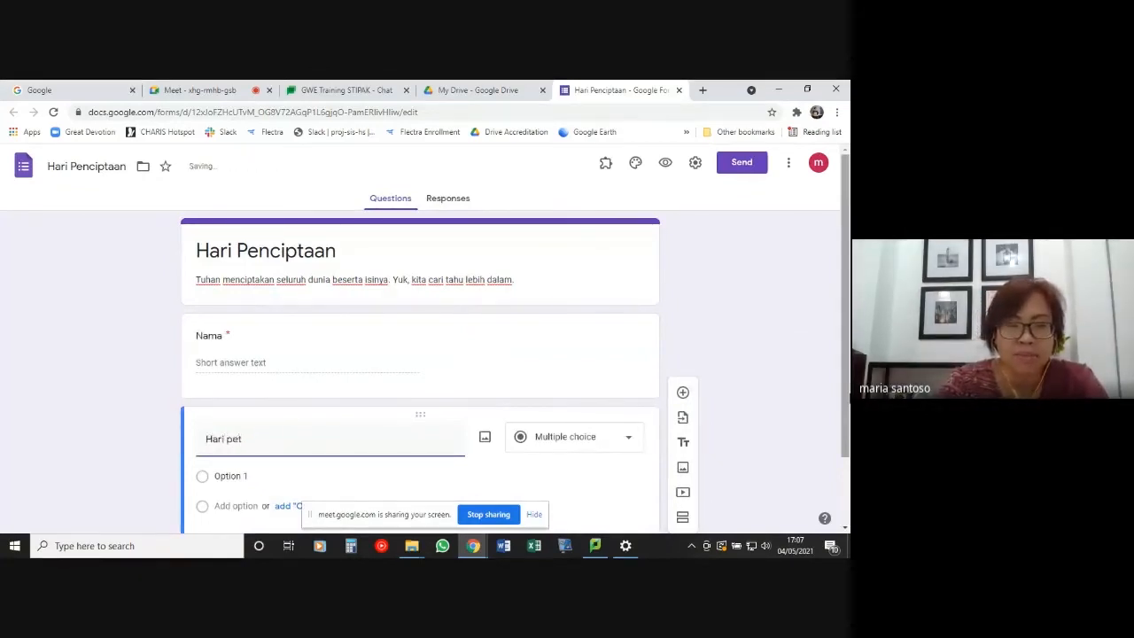
pyautogui.press('BackSpace')
pyautogui.write('rtama')
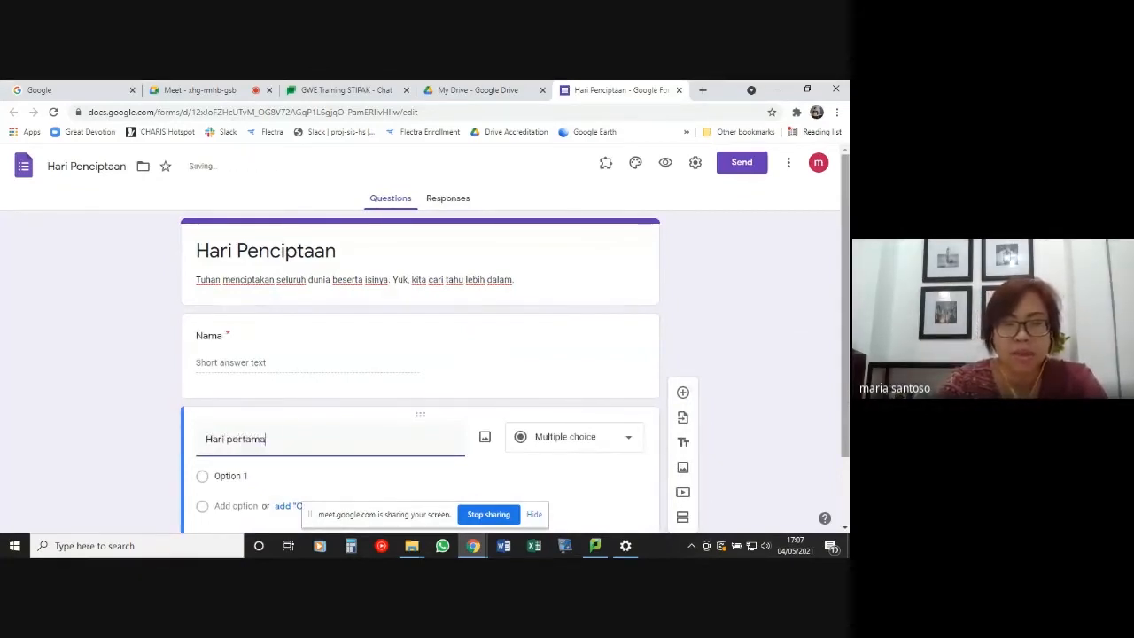
pyautogui.write(' Tuhan mencipatakan')
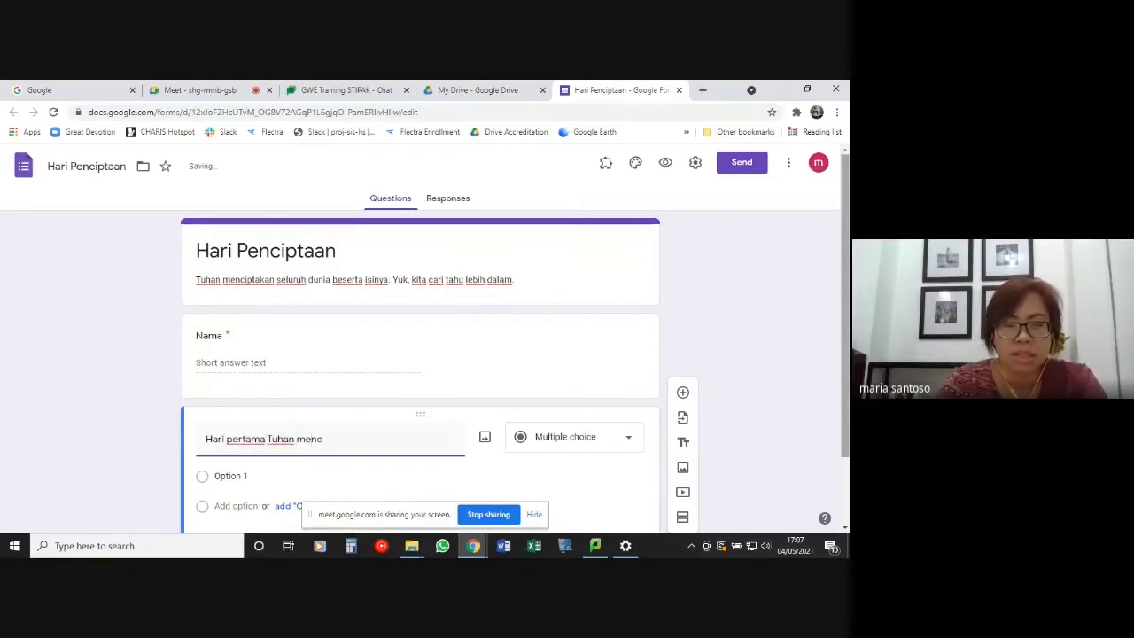
pyautogui.press('BackSpace')
pyautogui.press('BackSpace')
pyautogui.press('BackSpace')
pyautogui.press('BackSpace')
pyautogui.press('BackSpace')
pyautogui.press('BackSpace')
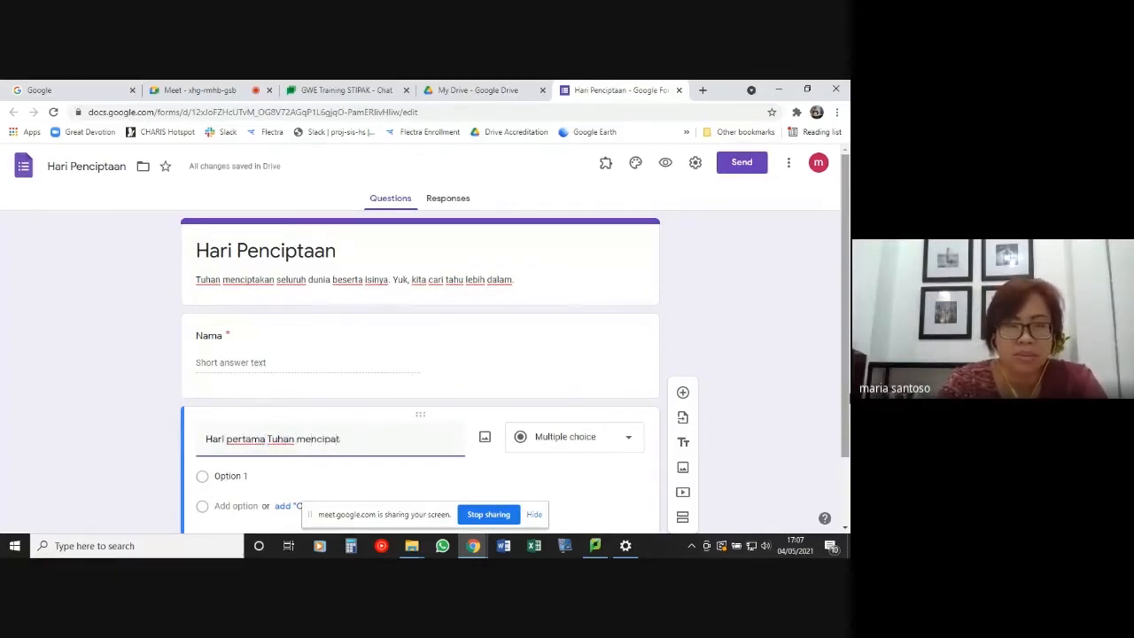
pyautogui.write('takan')
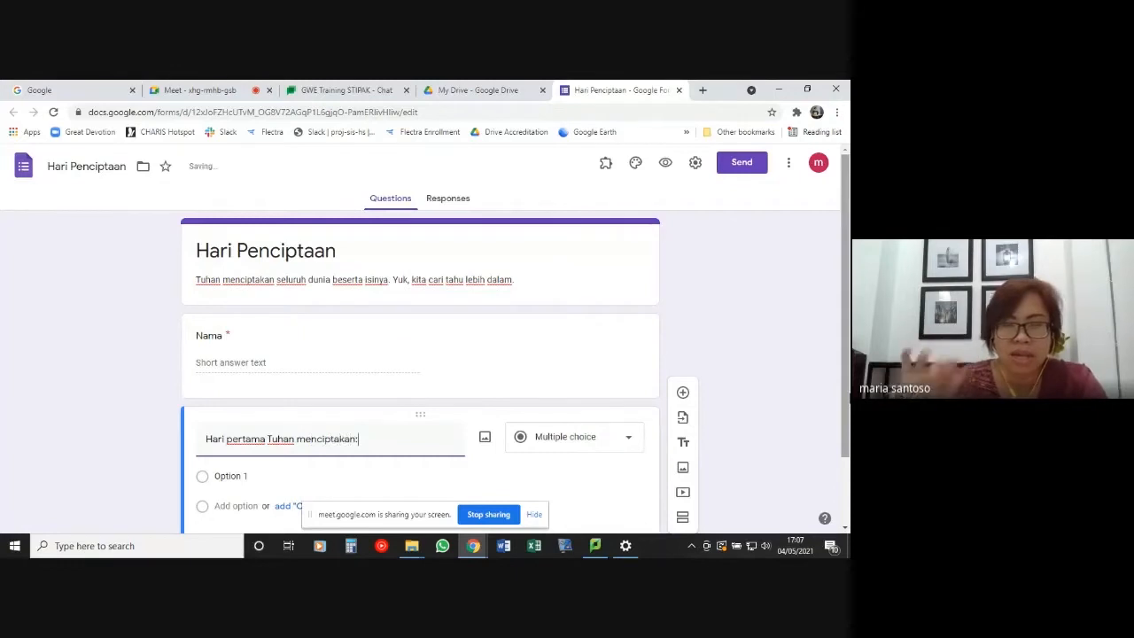
pyautogui.write(':')
# Choose Multiple choice as the answer type for the question "Hari pertama Tuhan menciptakan:".
pyautogui.scroll(-1, 696, 372)
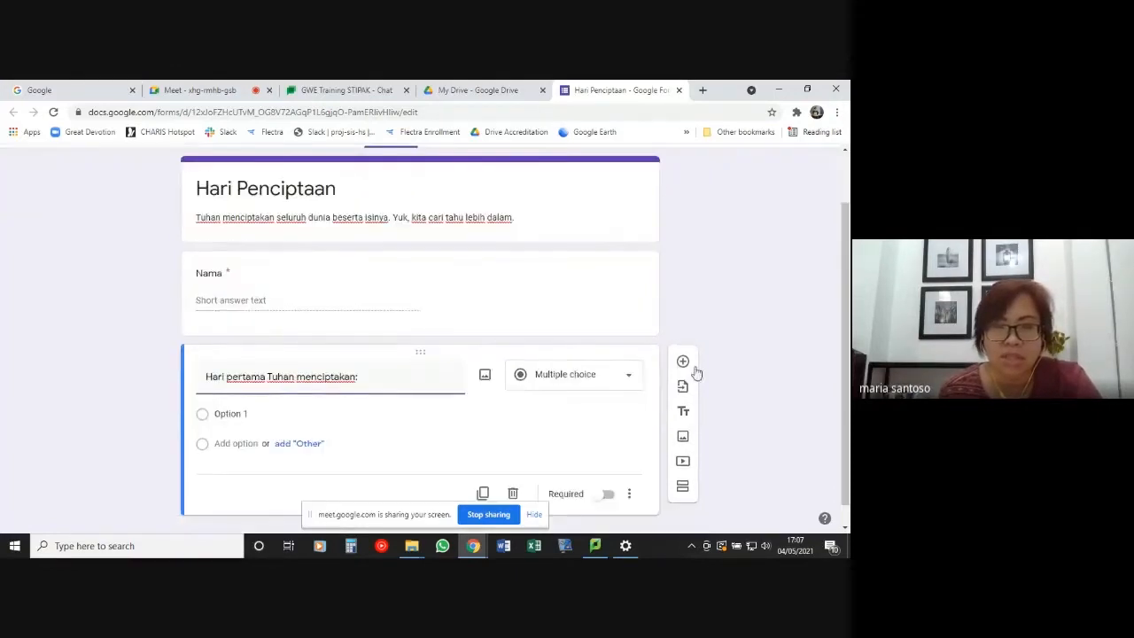
pyautogui.click(629, 375)
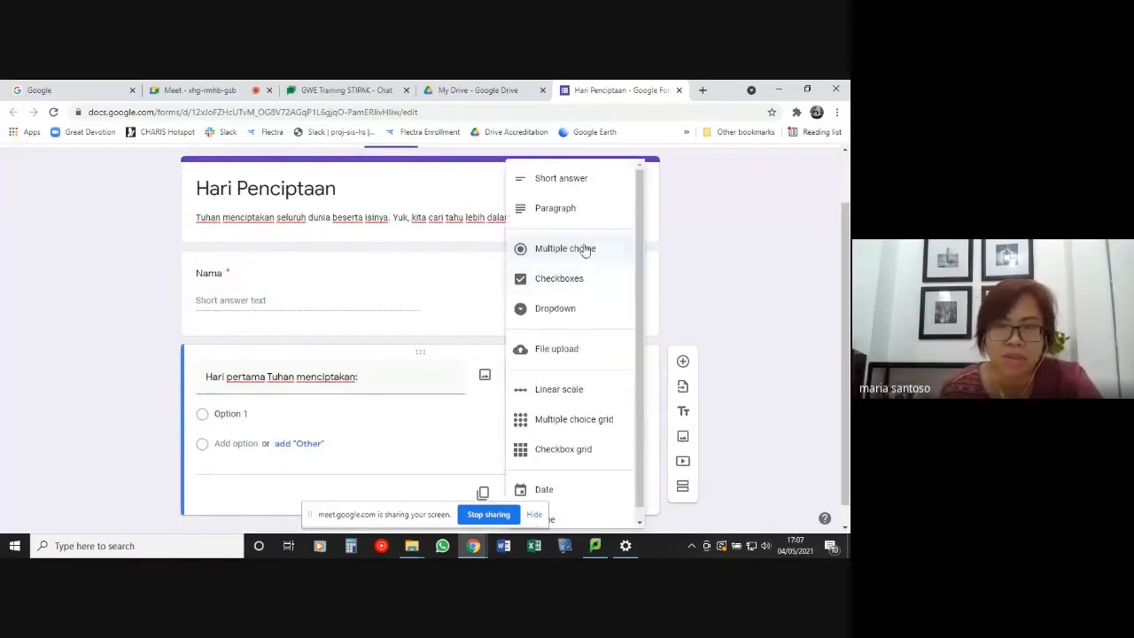
pyautogui.click(807, 304)
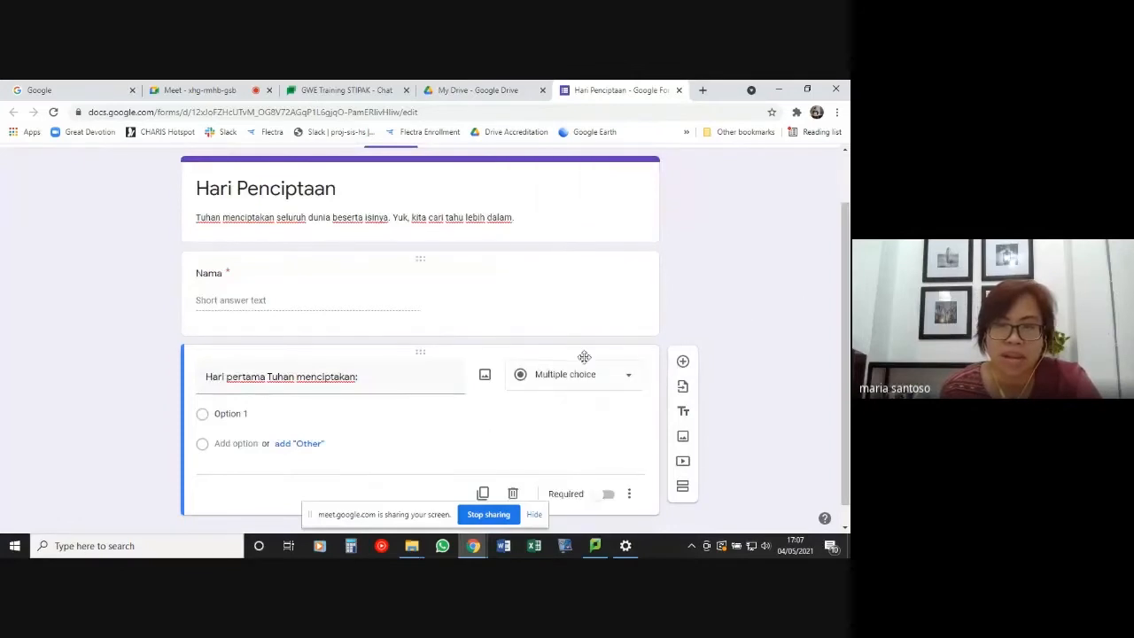
pyautogui.click(630, 380)
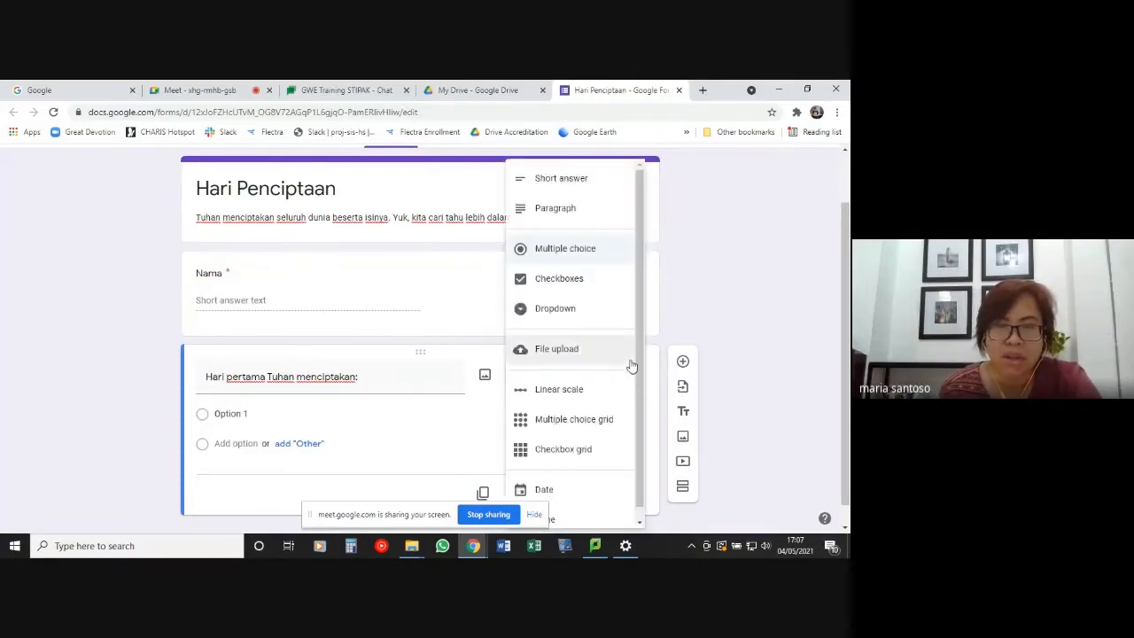
pyautogui.click(599, 251)
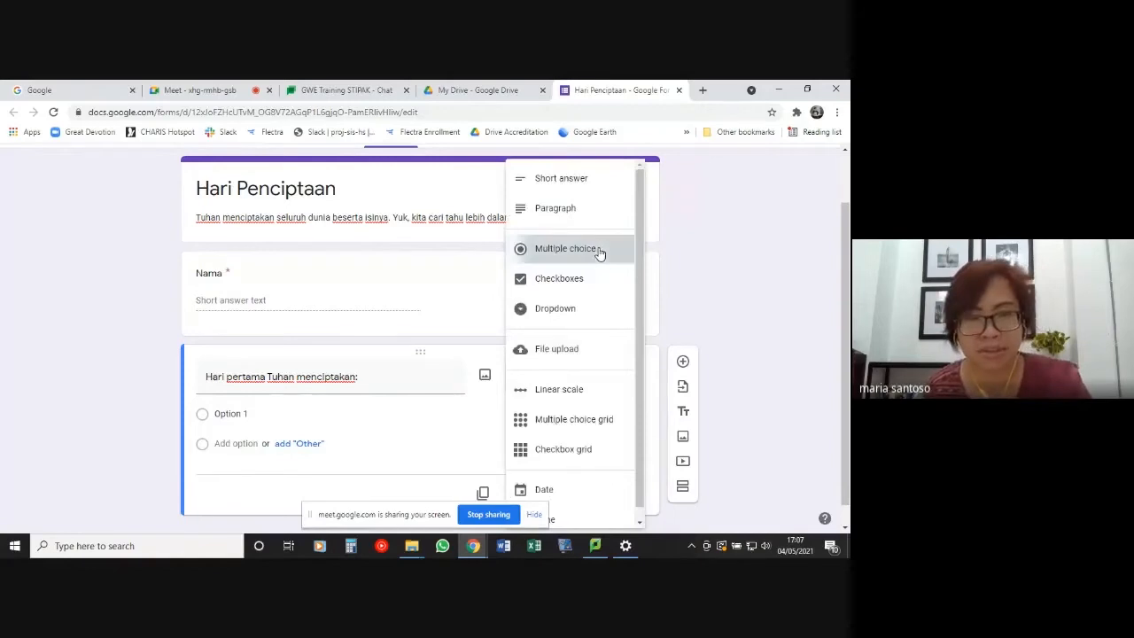
# Enter "Treang dan gelap" and "Tumbuhan" as the first two answer options of the first-day question.
pyautogui.click(237, 416)
pyautogui.write('Terang dan gelap')
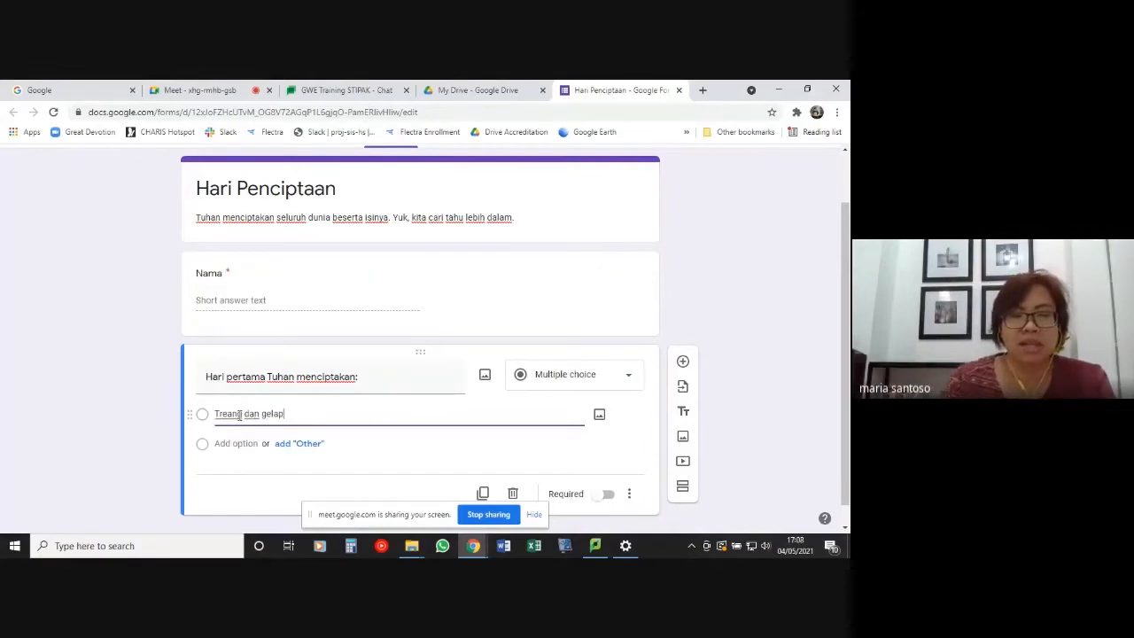
pyautogui.click(238, 444)
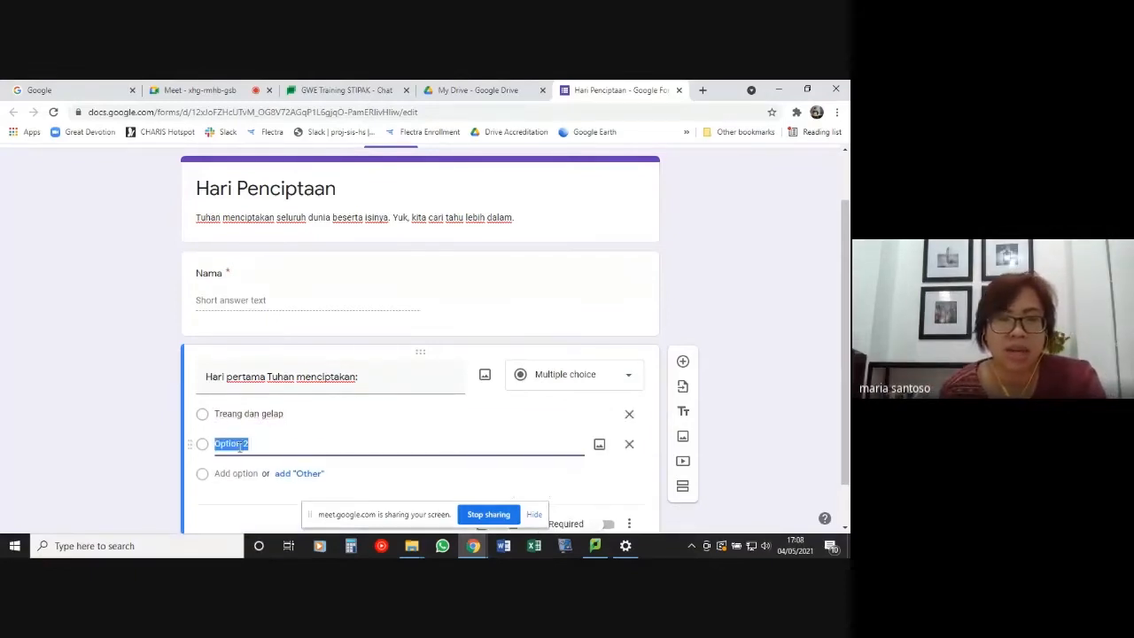
pyautogui.write('Tumbu')
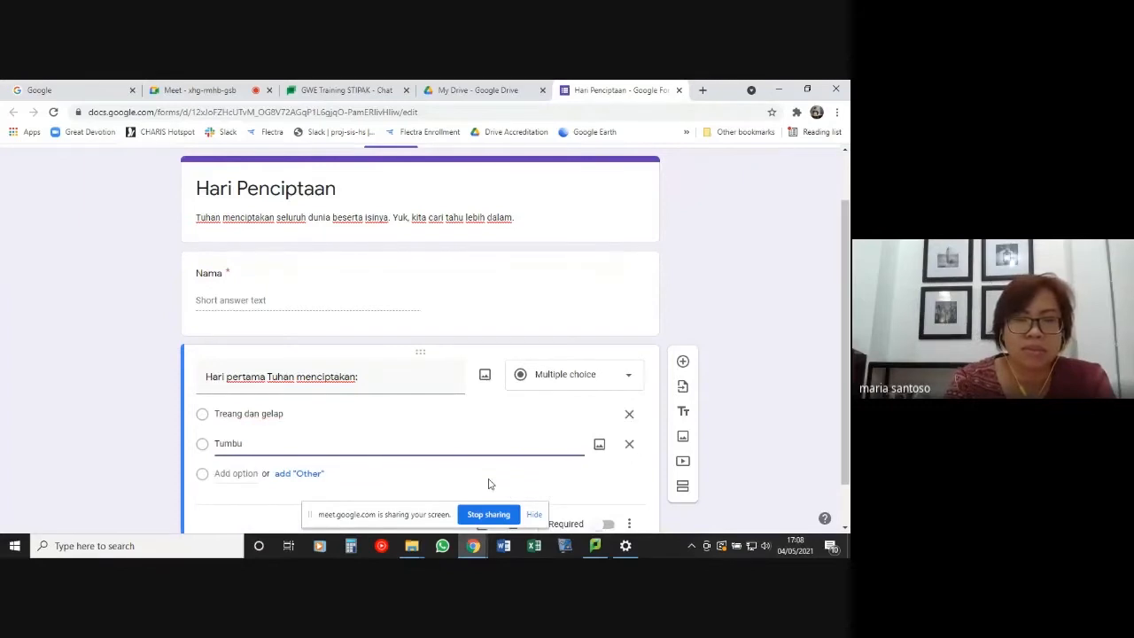
pyautogui.write('han')
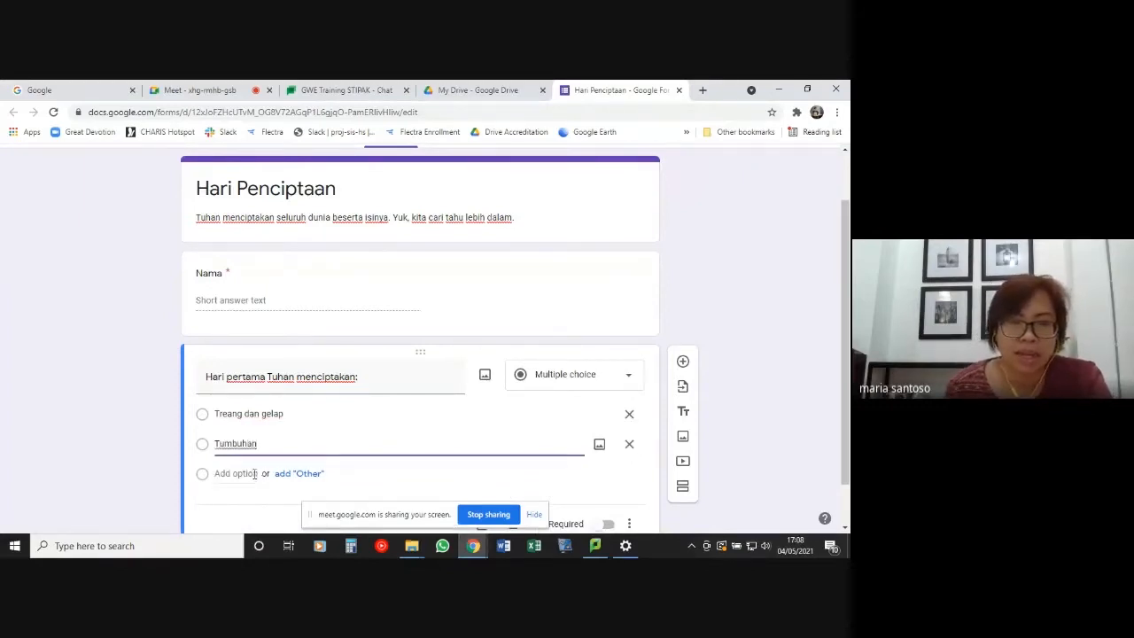
# Add "Manusia" and "Benda langit/penerang" as the third and fourth answer options of the first-day question.
pyautogui.click(254, 473)
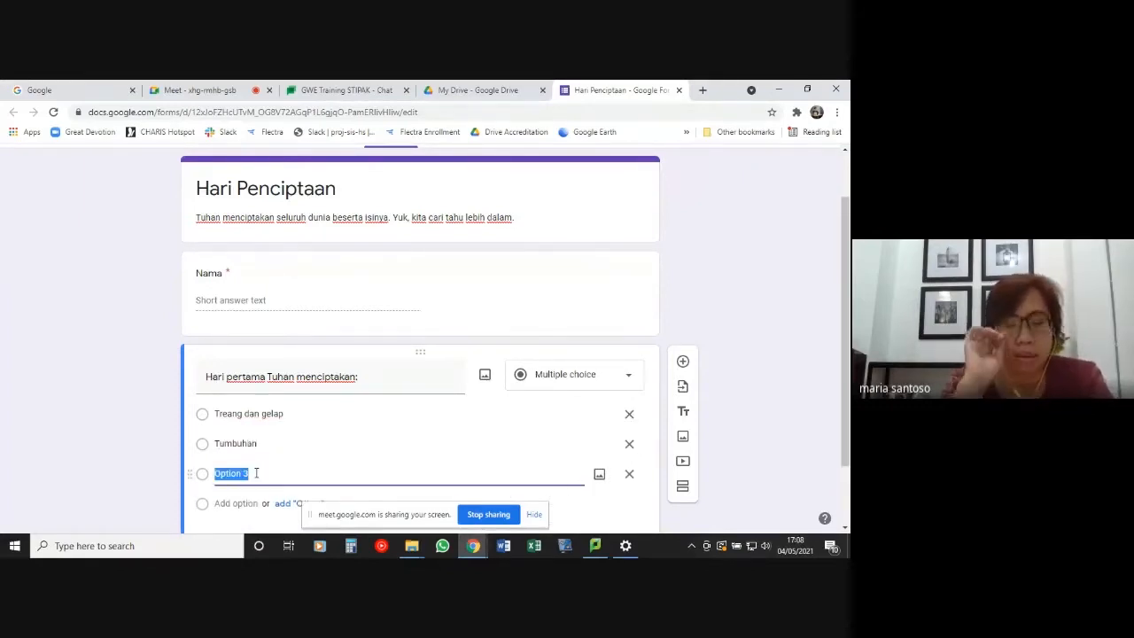
pyautogui.write('Manusia')
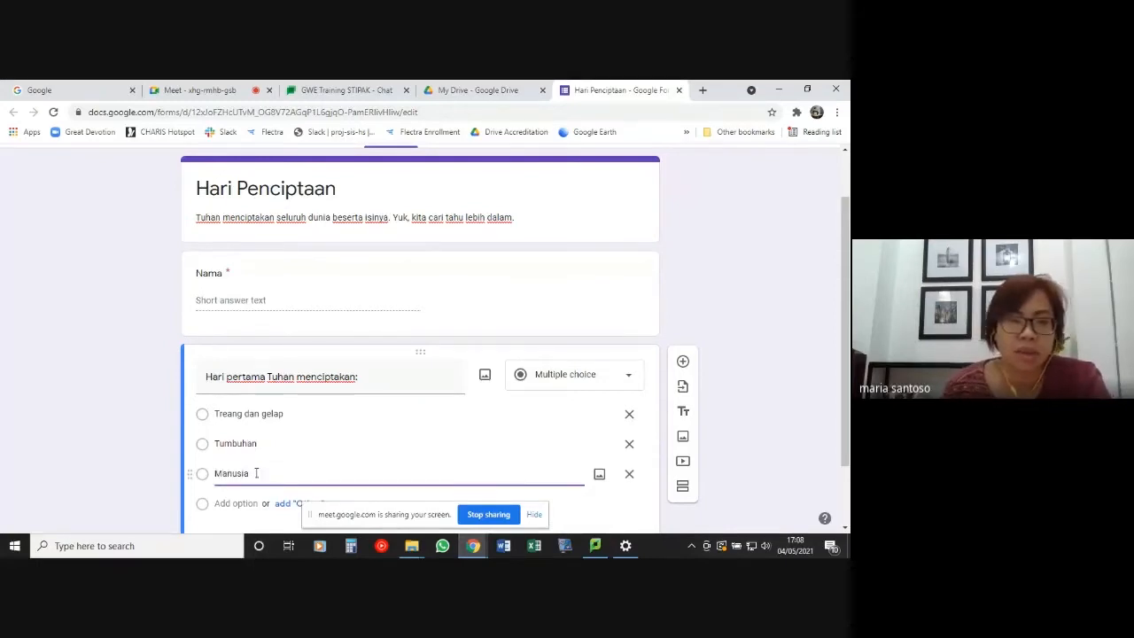
pyautogui.click(228, 505)
pyautogui.write('B')
pyautogui.press('BackSpace')
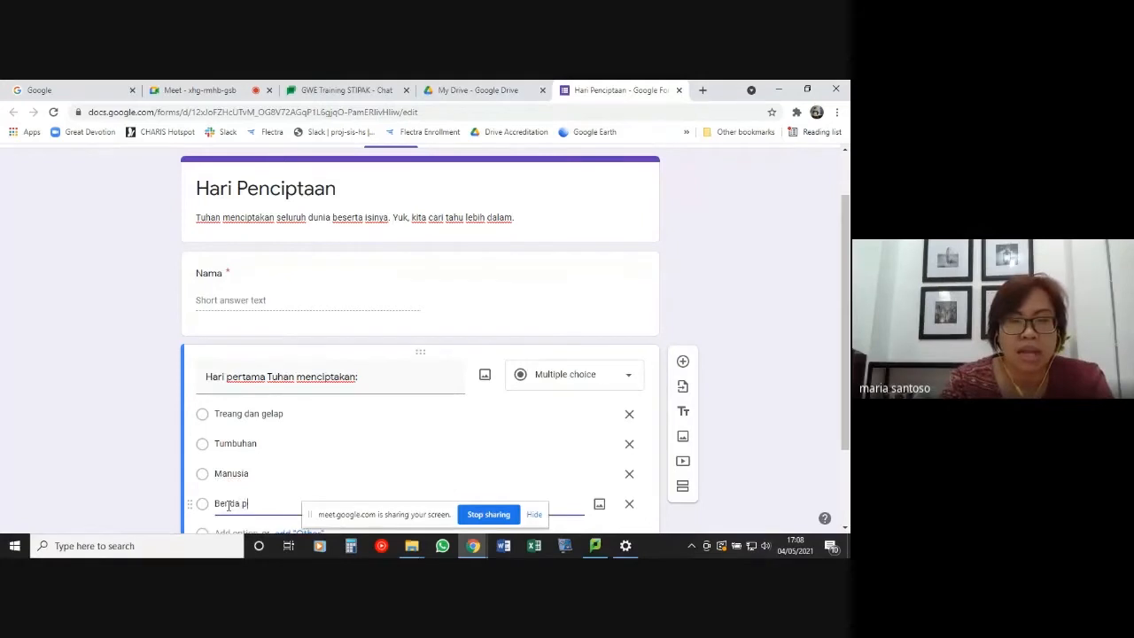
pyautogui.write('langit/p')
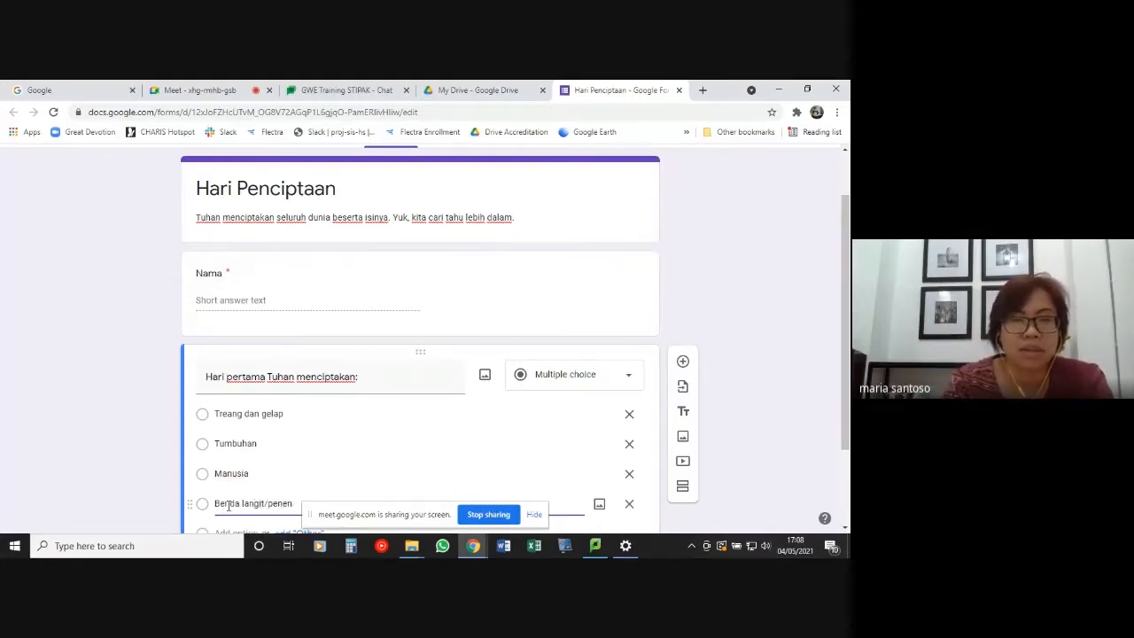
pyautogui.write('enerang')
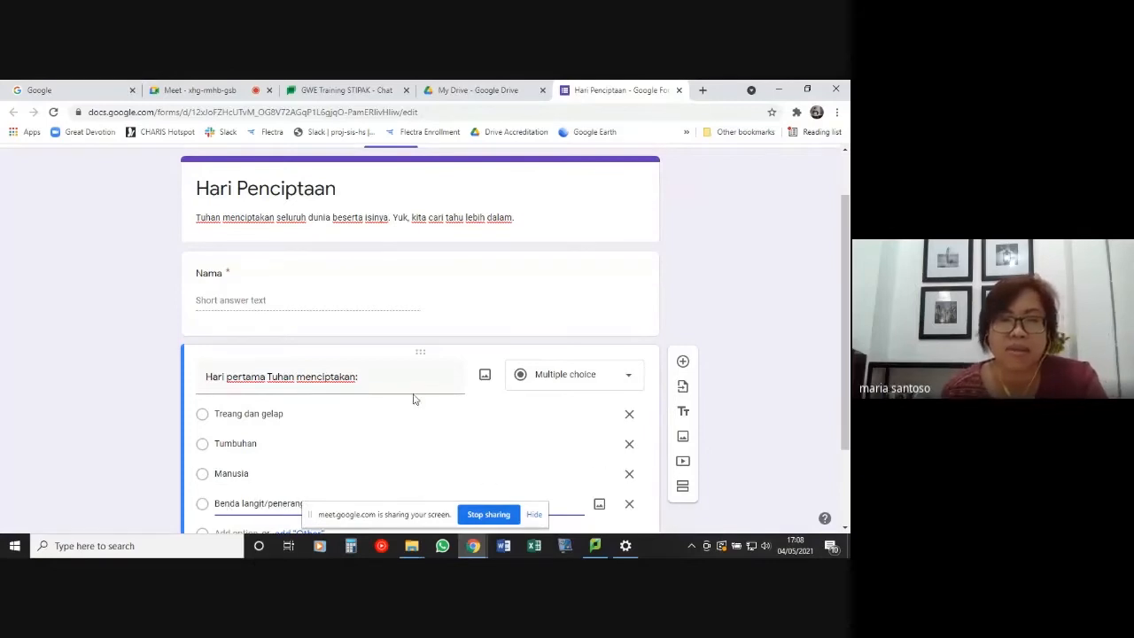
pyautogui.scroll(-1, 738, 483)
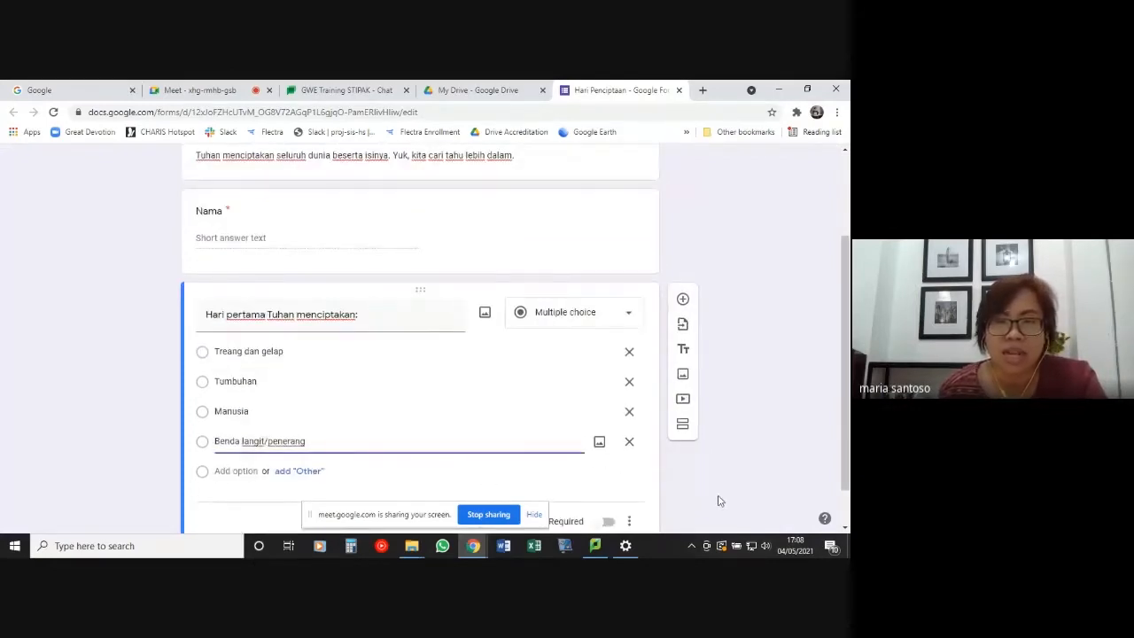
pyautogui.click(720, 501)
pyautogui.scroll(-1, 721, 483)
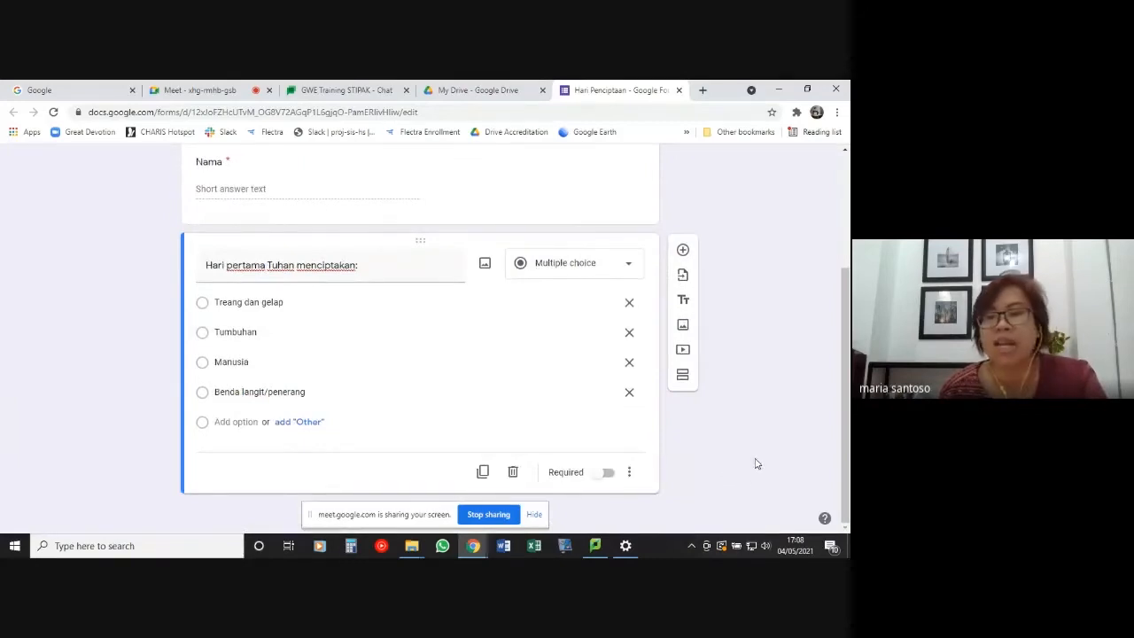
# Add a new multiple-choice question below it with the title "Nama manusia yang pertama adalah".
pyautogui.click(683, 251)
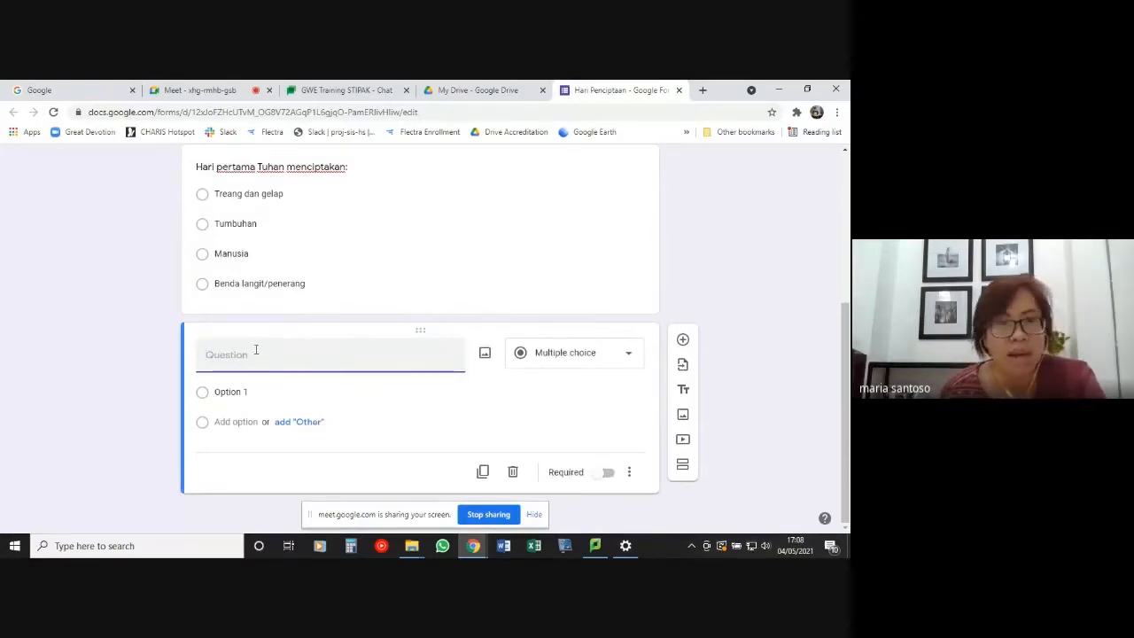
pyautogui.write('Hari')
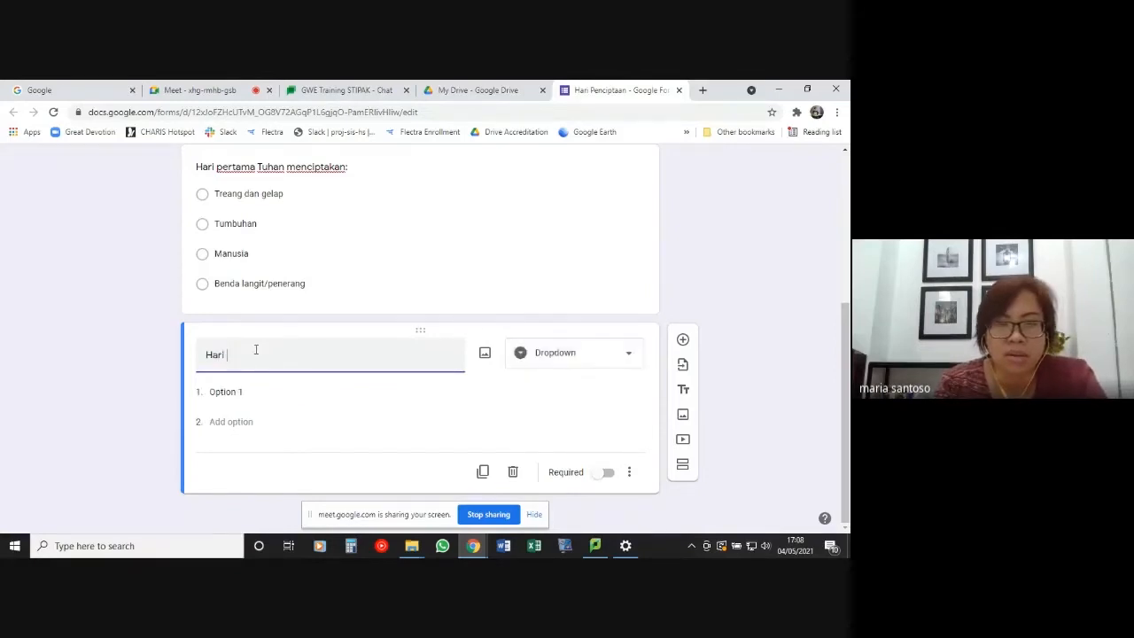
pyautogui.press('BackSpace')
pyautogui.press('BackSpace')
pyautogui.press('BackSpace')
pyautogui.press('BackSpace')
pyautogui.press('BackSpace')
pyautogui.write('Na')
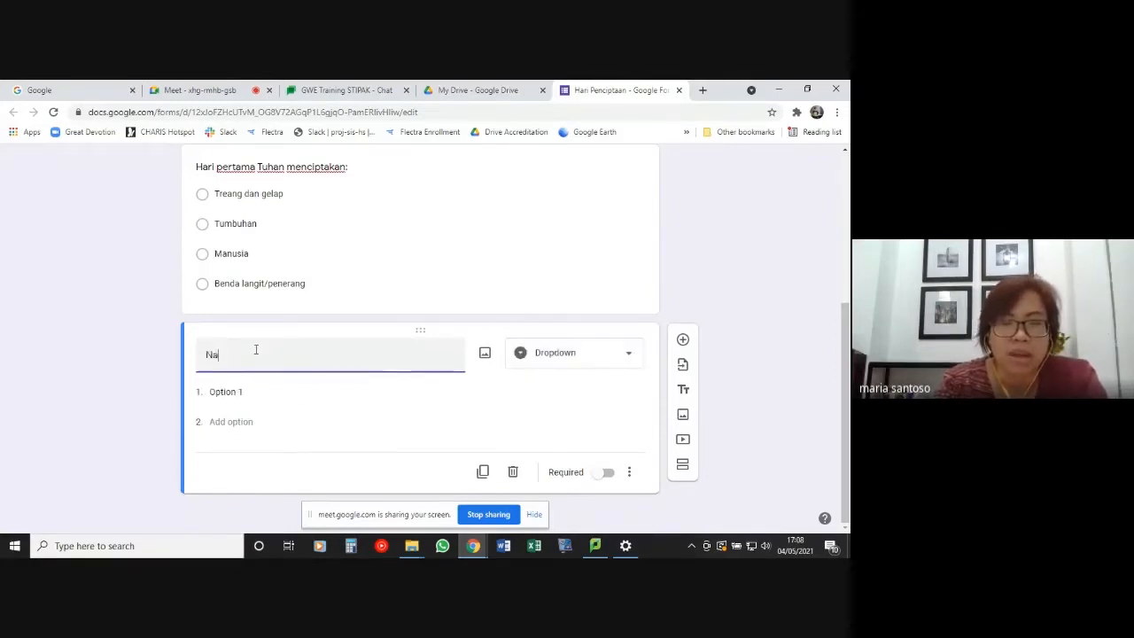
pyautogui.write('ma manusia yang pertama adalah')
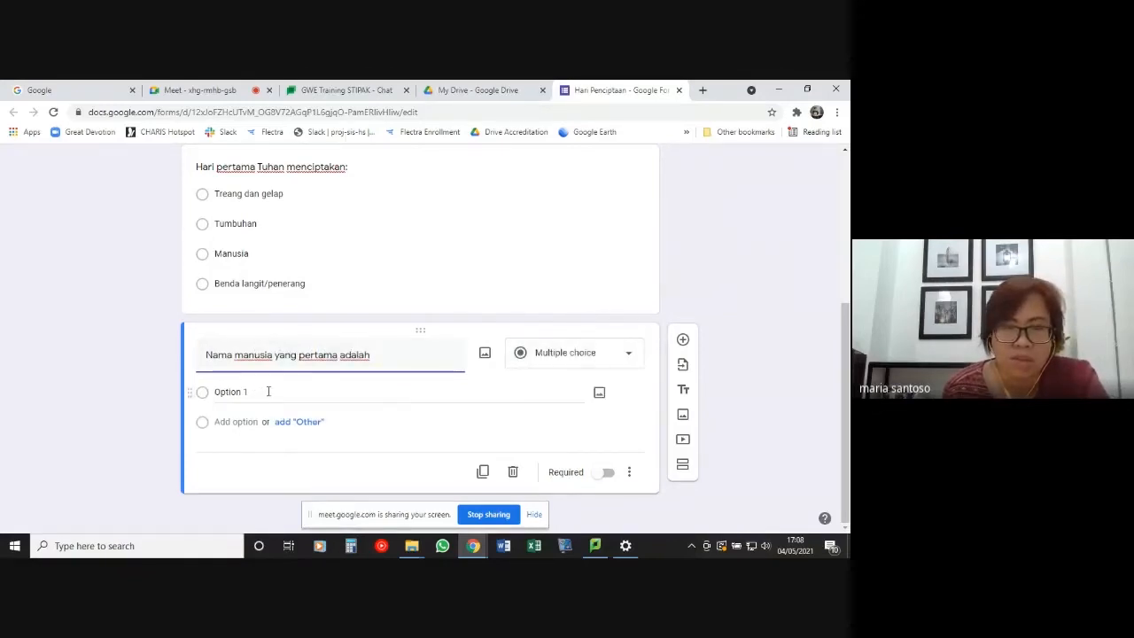
pyautogui.click(268, 390)
pyautogui.click(599, 393)
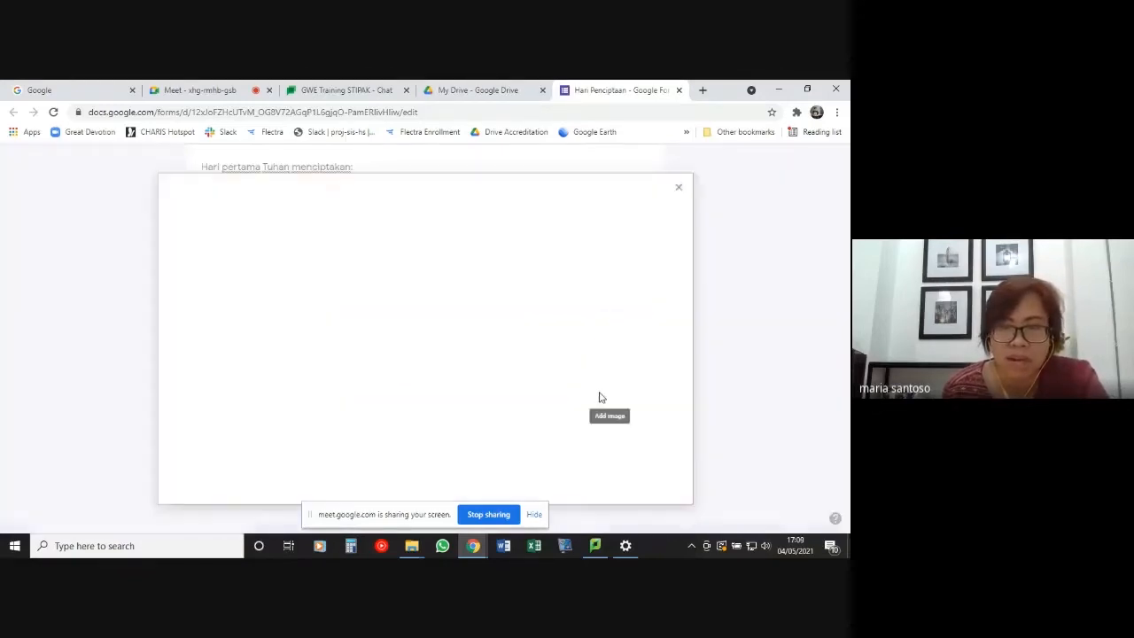
pyautogui.click(671, 198)
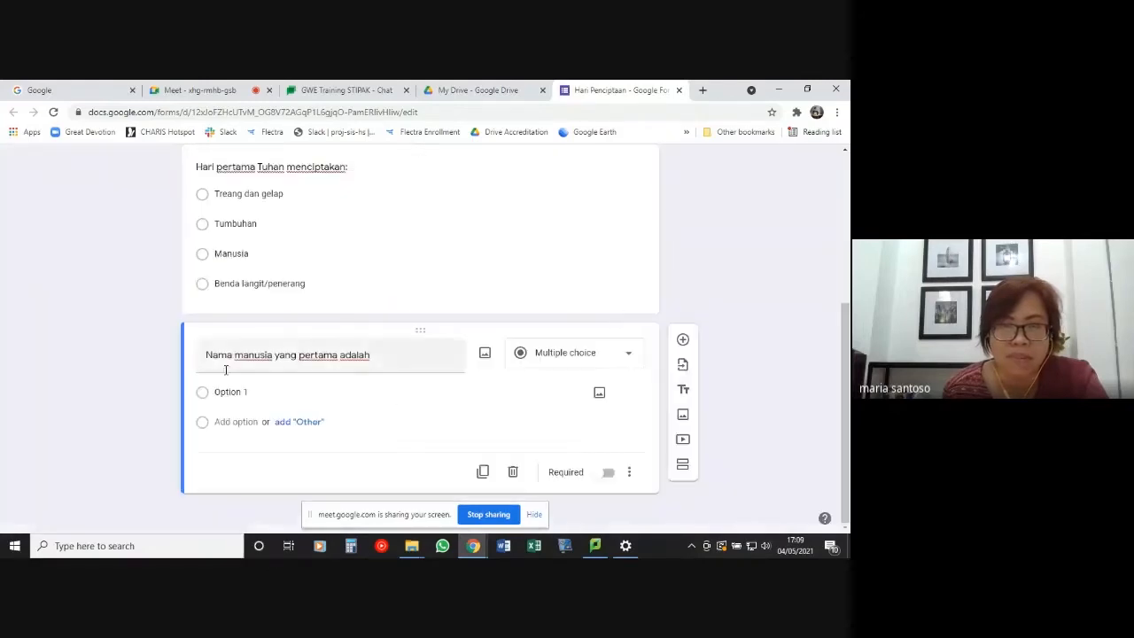
# Insert a cartoon figure wearing leaves from a Google image search for "adam" into the first option and label the option "Adam".
pyautogui.click(600, 395)
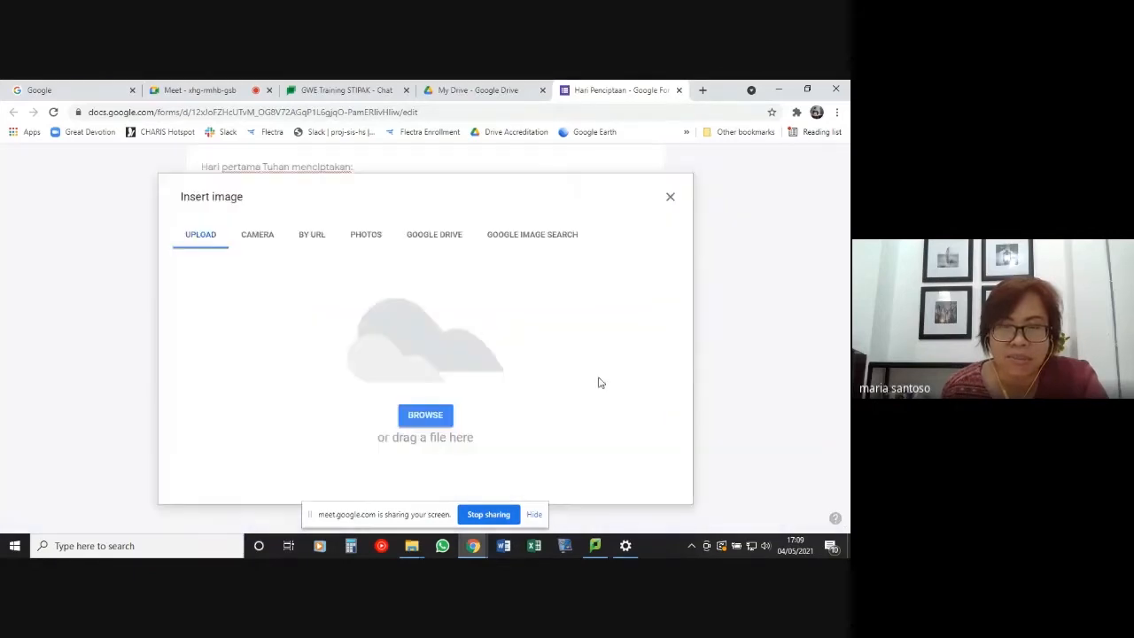
pyautogui.click(537, 240)
pyautogui.write('adam')
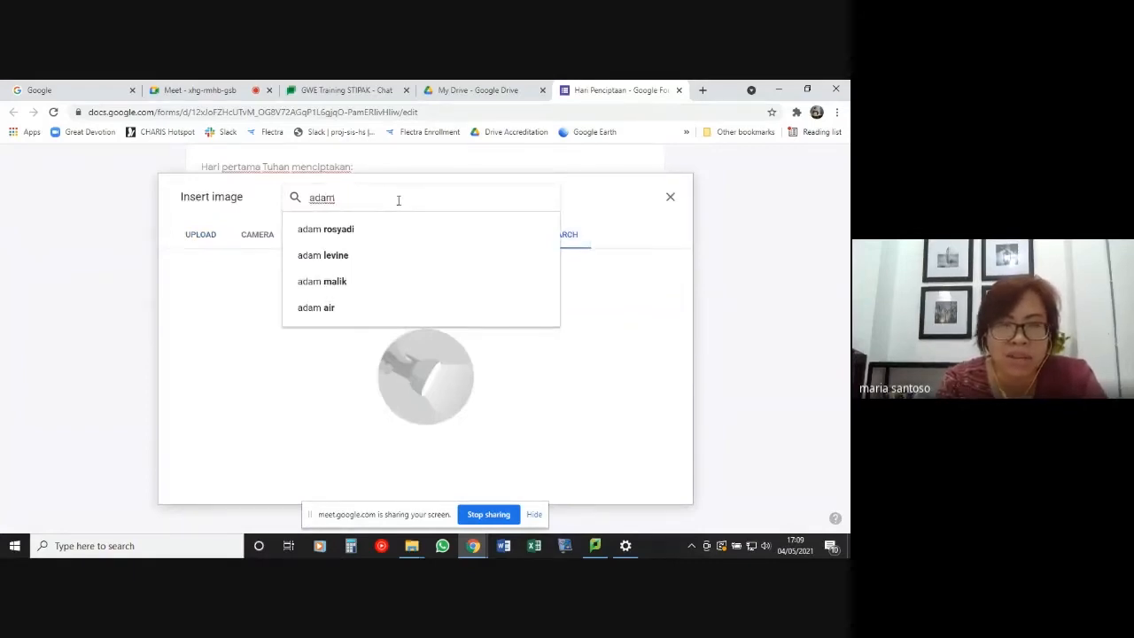
pyautogui.press('Return')
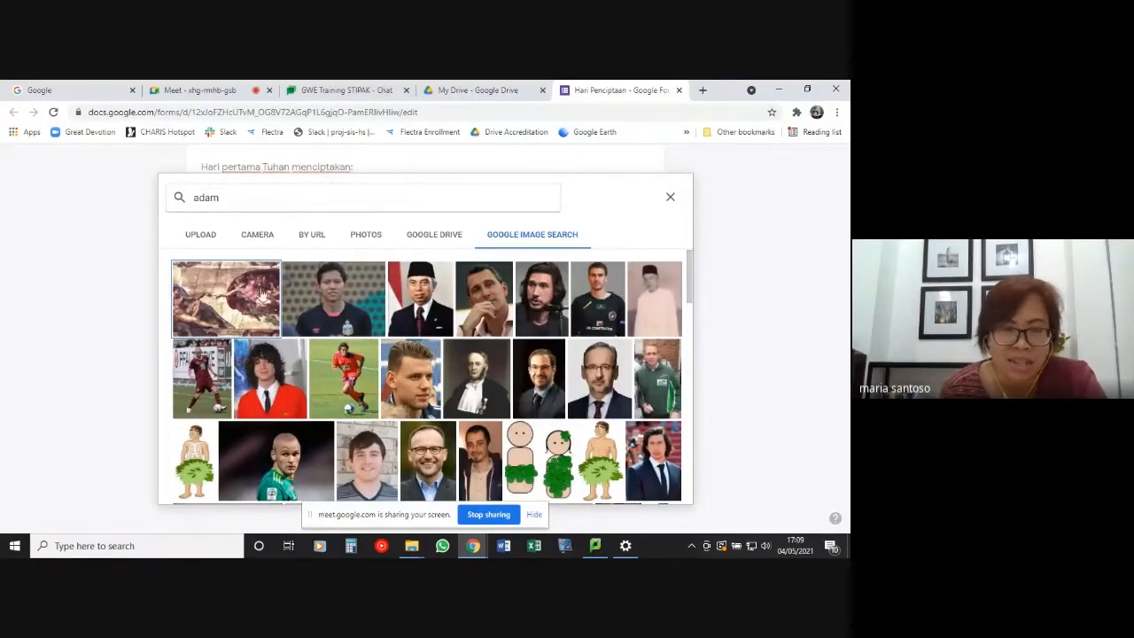
pyautogui.click(194, 465)
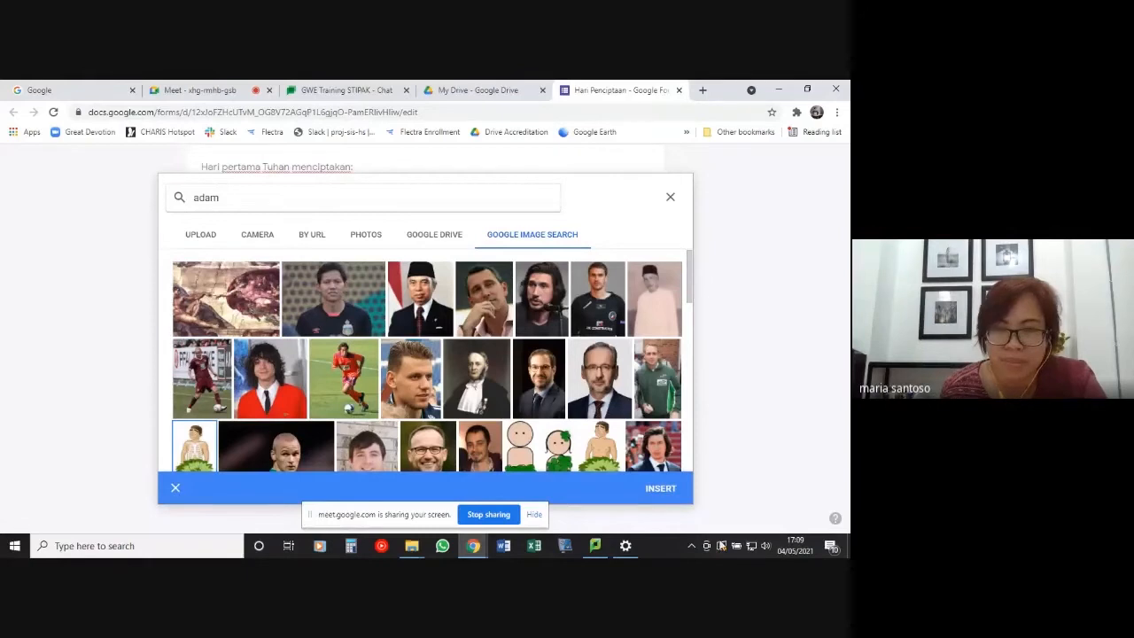
pyautogui.click(651, 489)
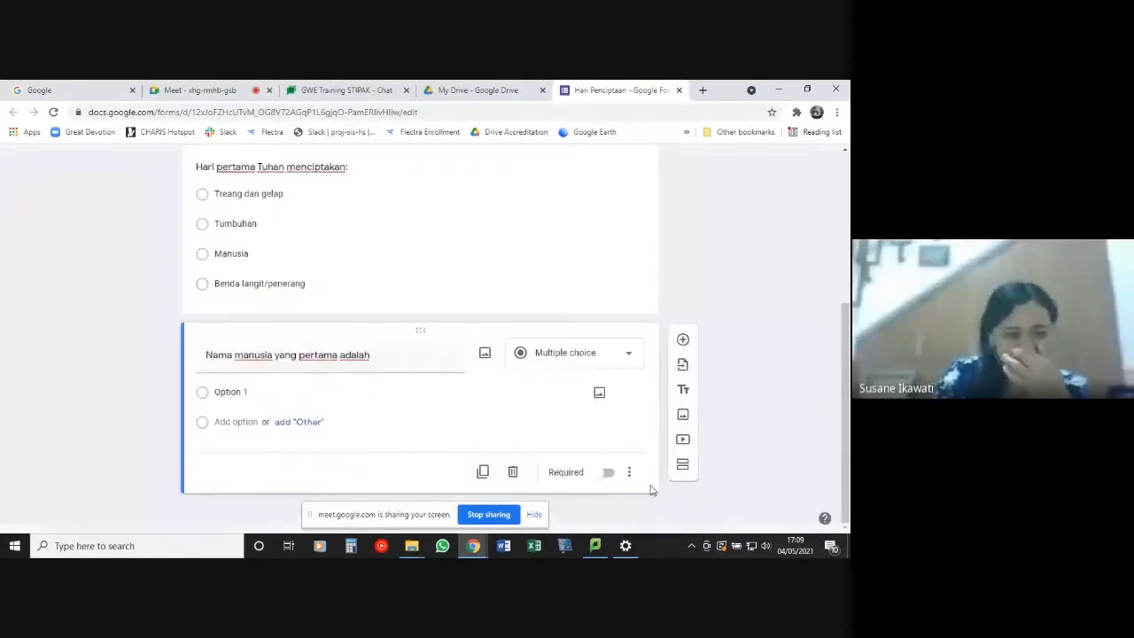
pyautogui.click(447, 388)
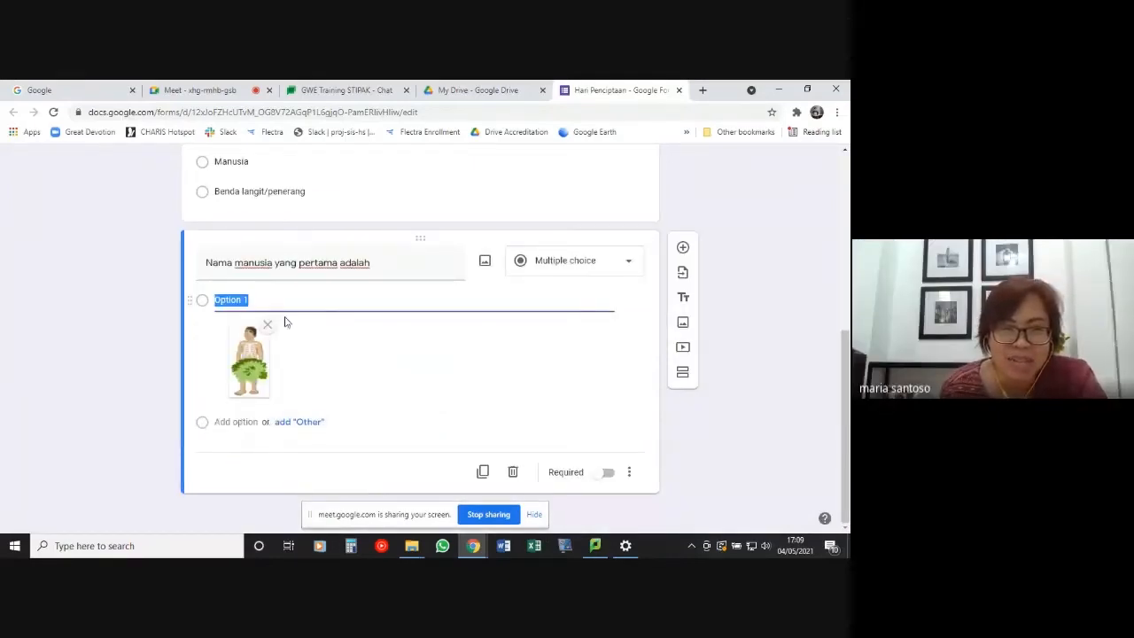
pyautogui.write('Adam')
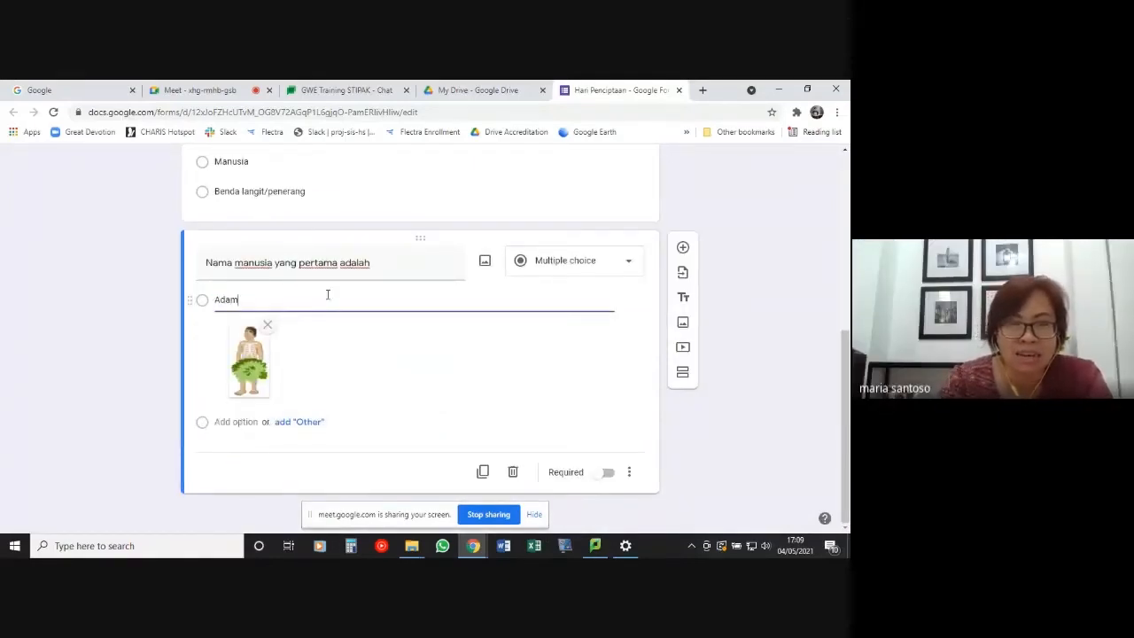
# Add a second option labelled "Nuh" with the painting of a robed man by the sea from a Google image search for "nuh".
pyautogui.click(245, 422)
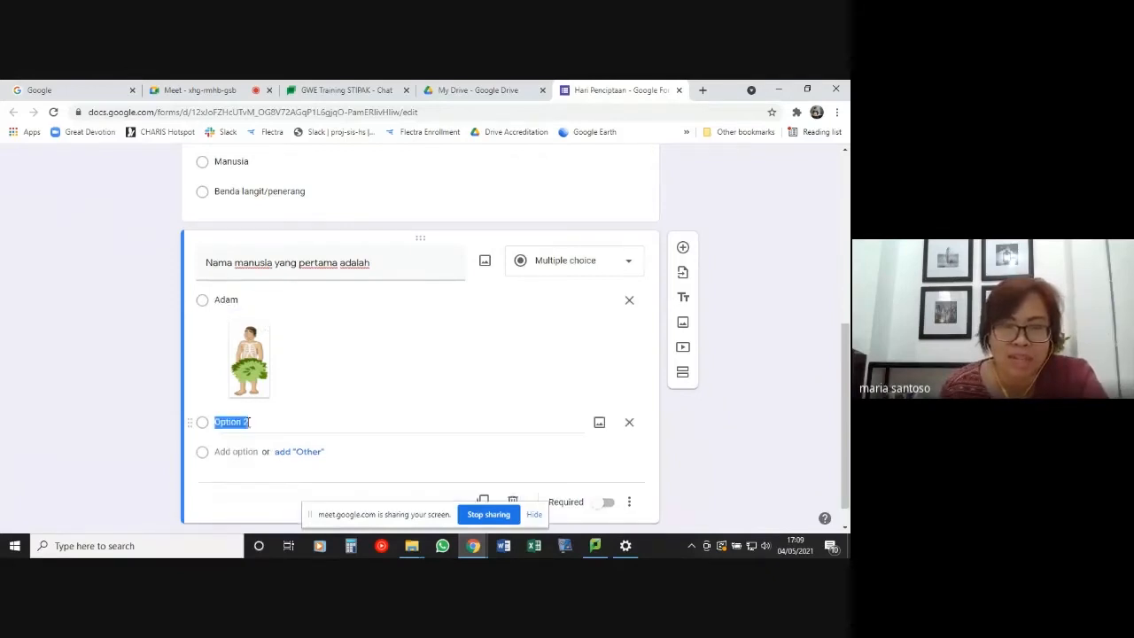
pyautogui.click(600, 423)
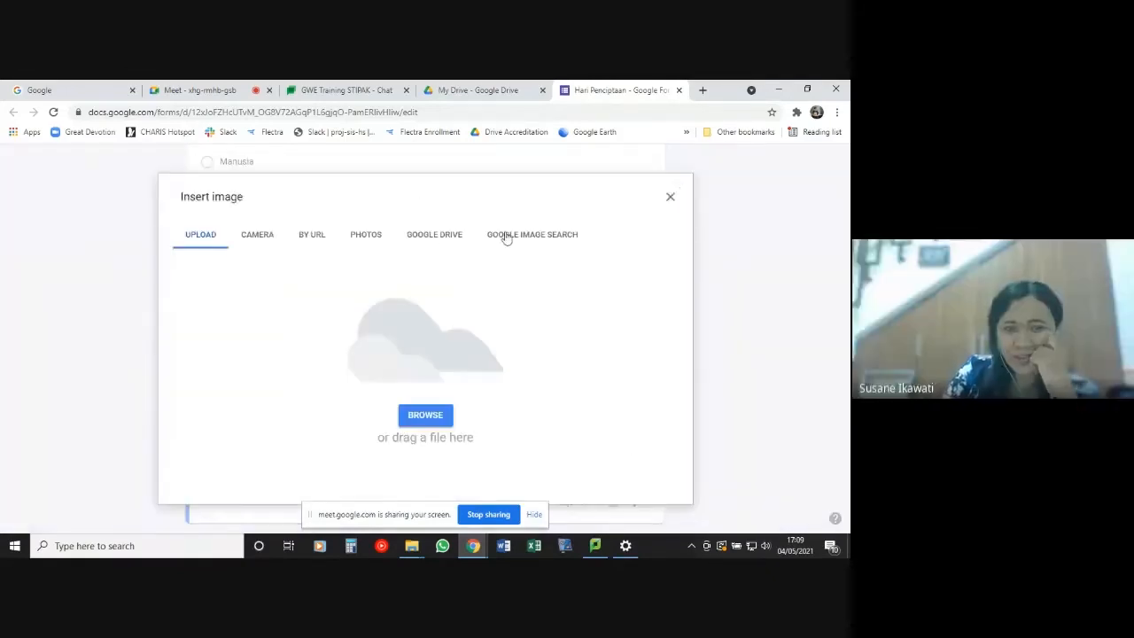
pyautogui.click(539, 241)
pyautogui.write('nuh')
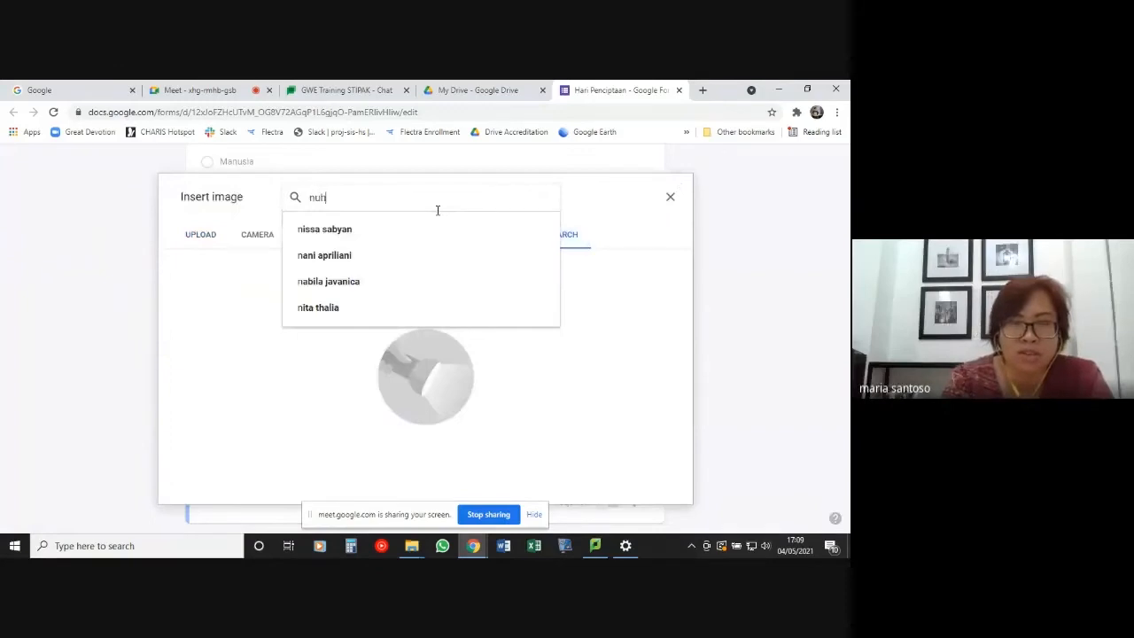
pyautogui.press('Return')
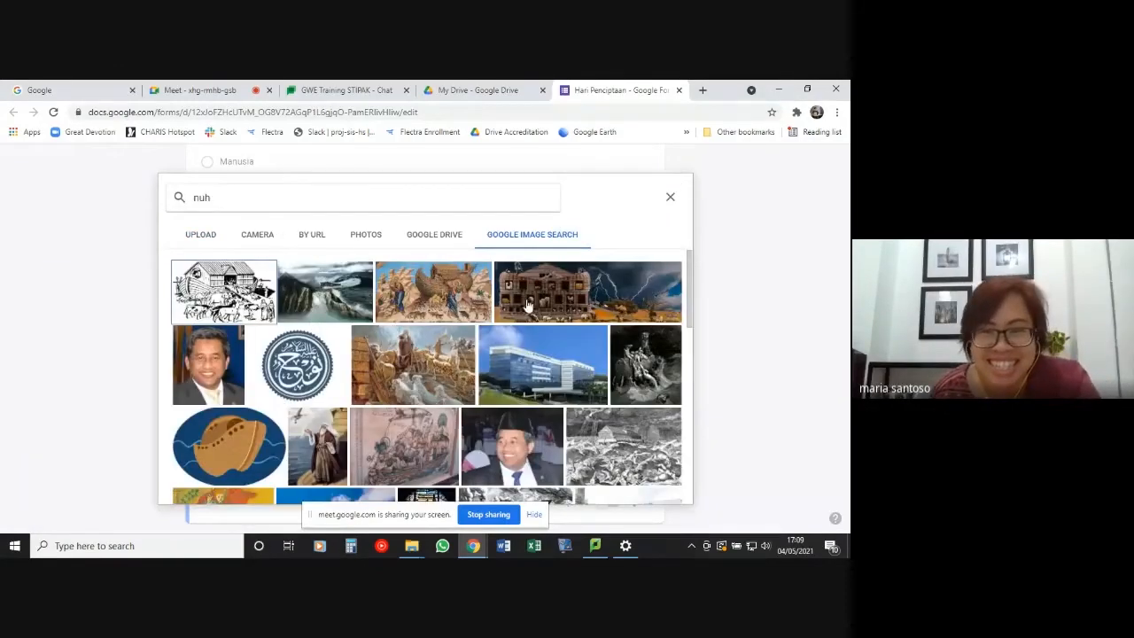
pyautogui.scroll(-3, 439, 402)
pyautogui.scroll(2, 399, 381)
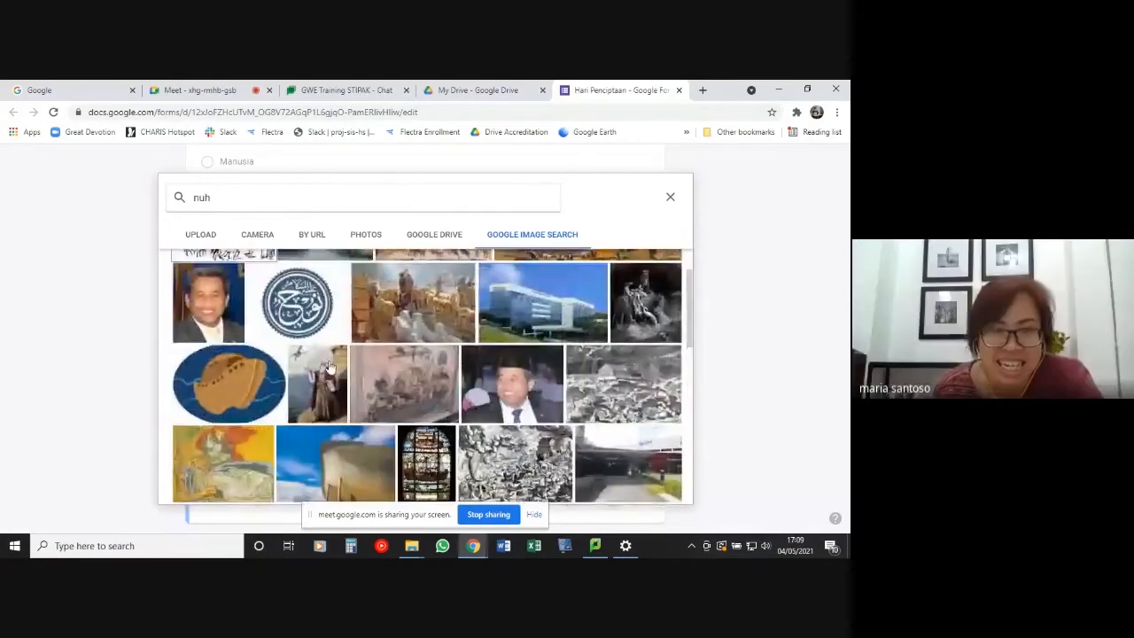
pyautogui.click(328, 368)
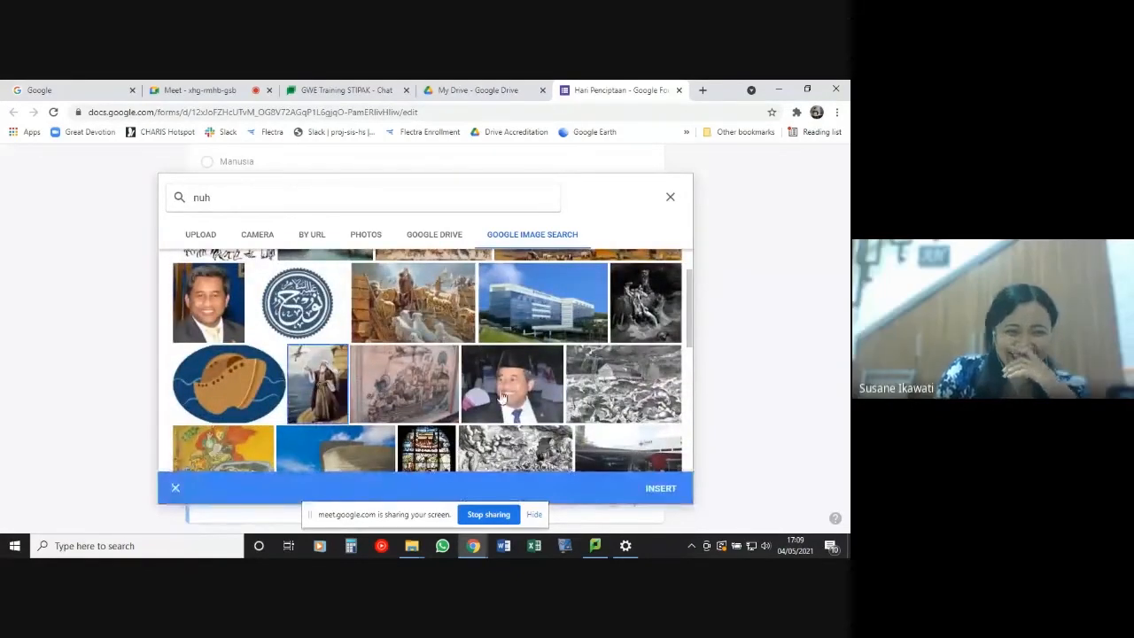
pyautogui.click(661, 487)
pyautogui.click(261, 422)
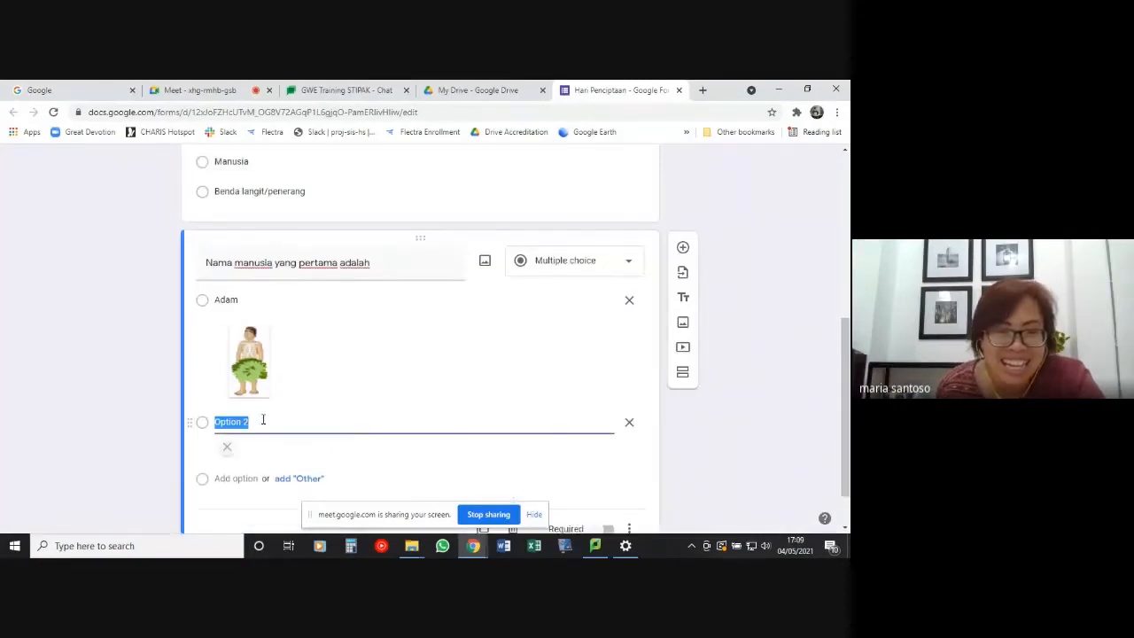
pyautogui.write('Nuh')
pyautogui.scroll(-1, 272, 417)
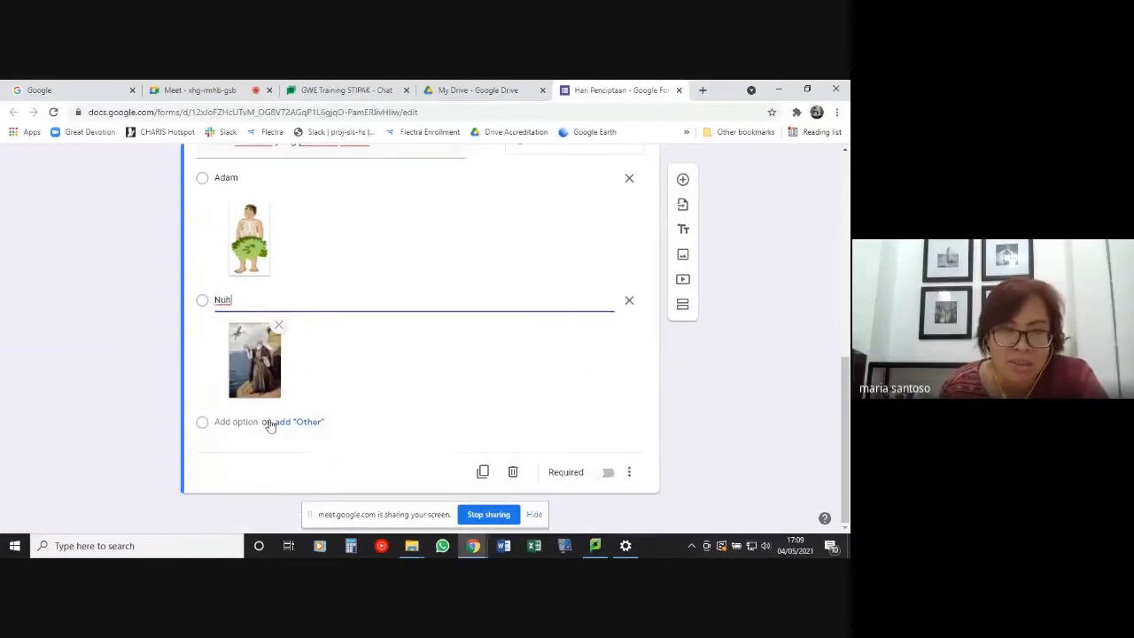
# Add a third option labelled "Salomo" with the second picture from a Google image search for "solomon".
pyautogui.click(236, 422)
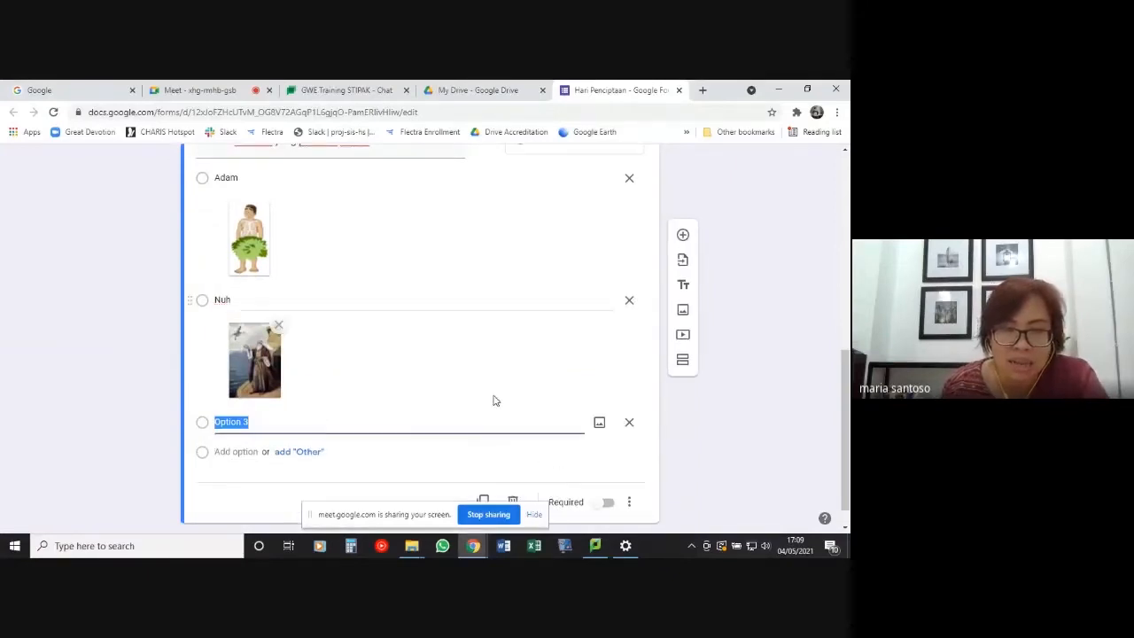
pyautogui.write('Salomo')
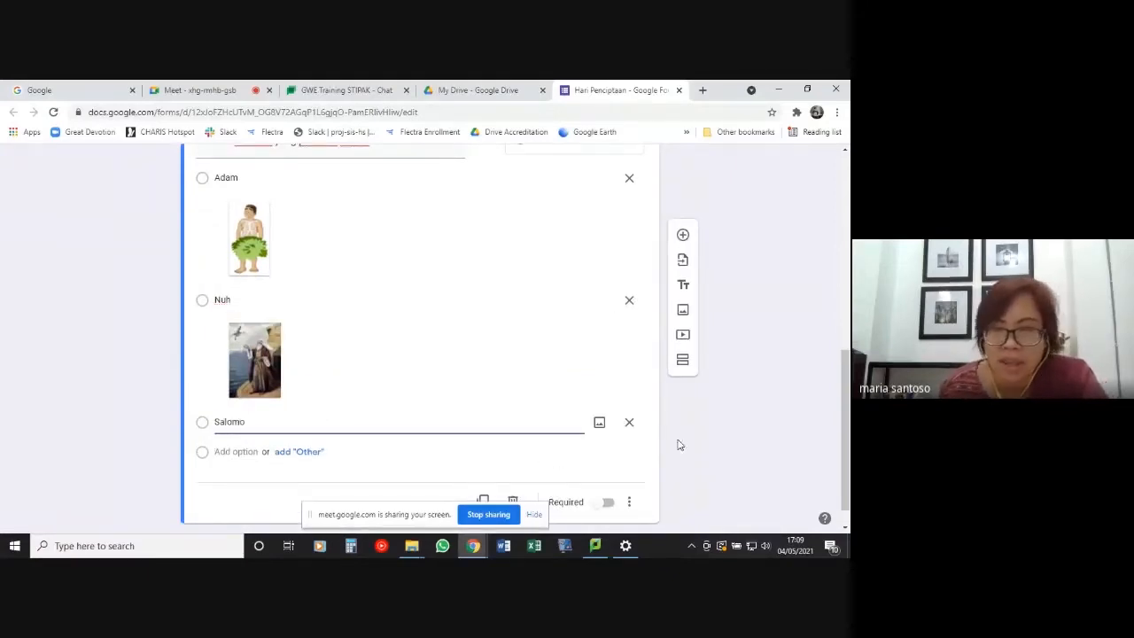
pyautogui.click(600, 423)
pyautogui.click(530, 233)
pyautogui.write('solomon')
pyautogui.press('Return')
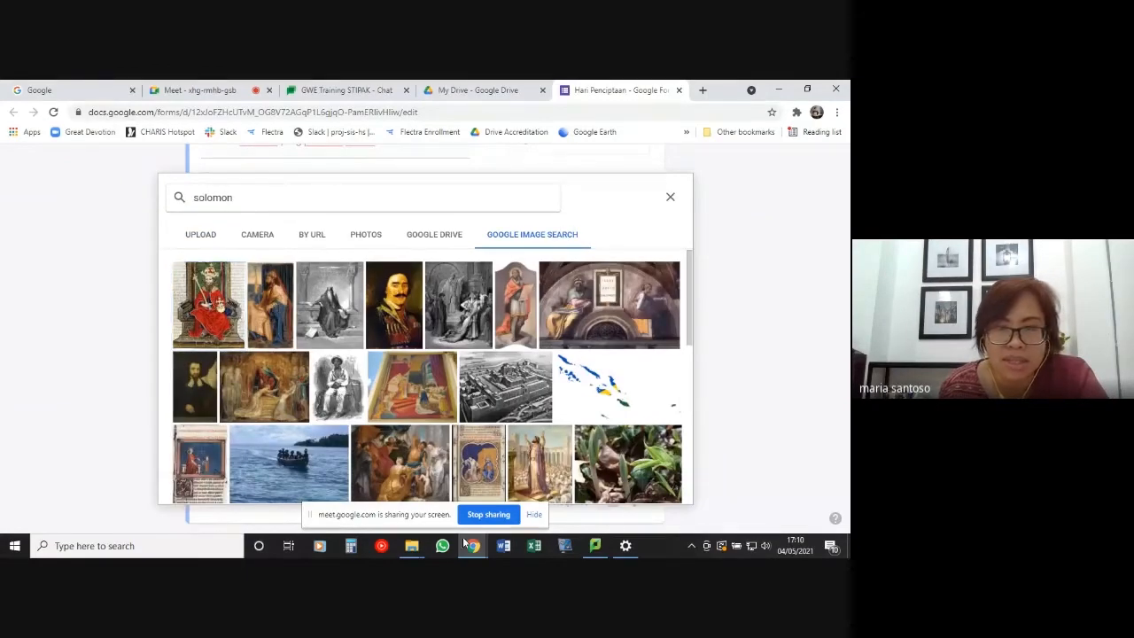
pyautogui.click(276, 311)
pyautogui.click(652, 490)
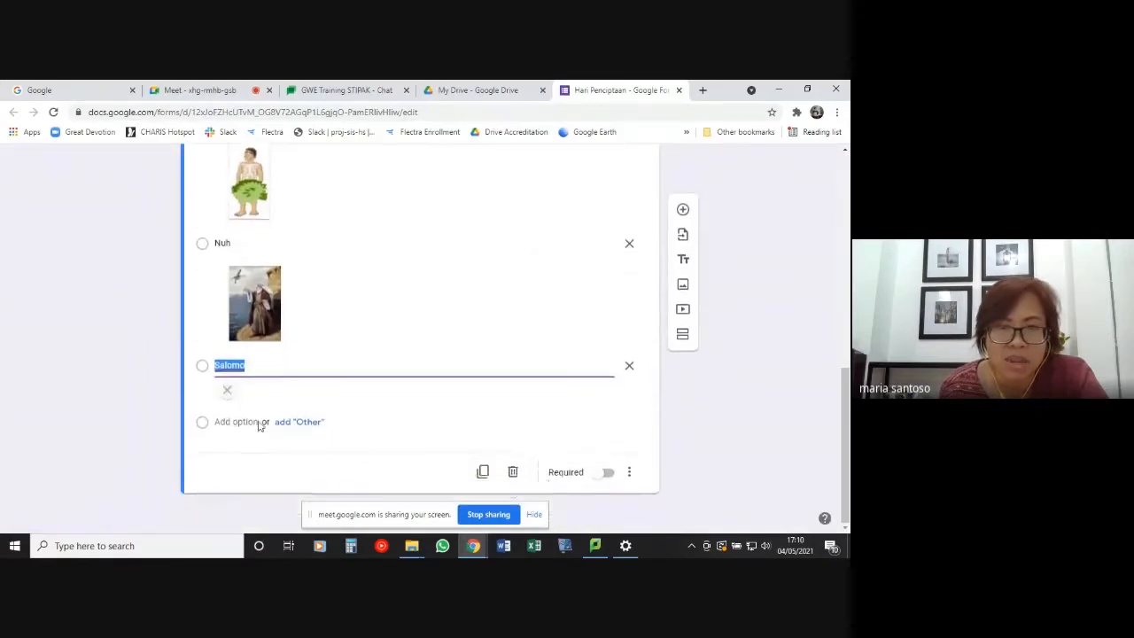
# Add a fourth option labelled "Samson" with the first motorcycle picture from a Google image search for "simson".
pyautogui.click(239, 487)
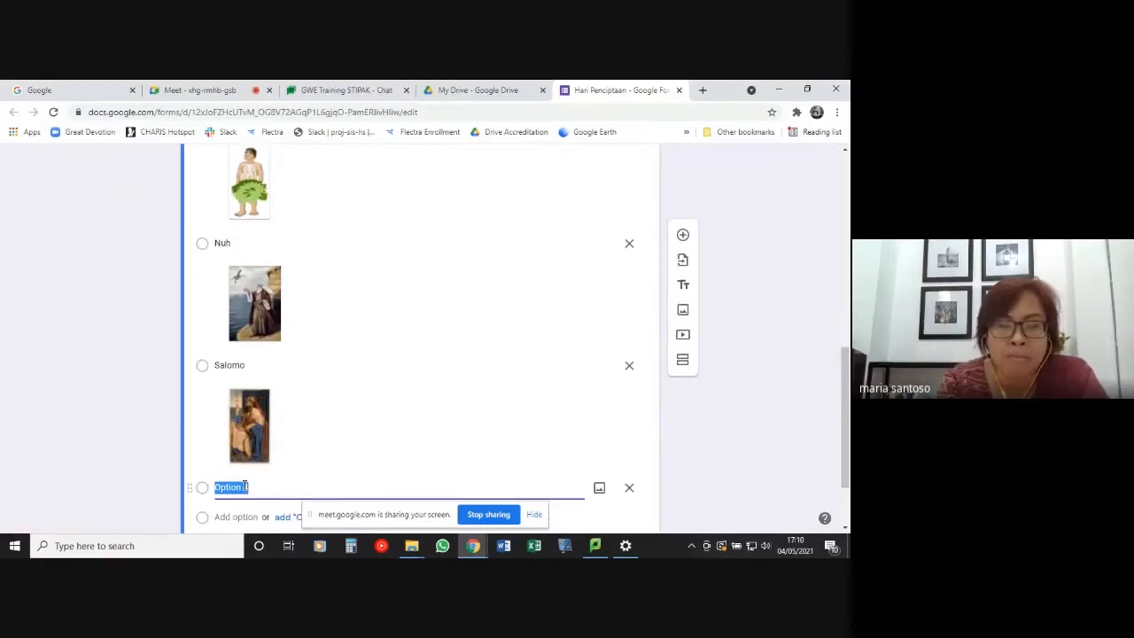
pyautogui.write('Dav')
pyautogui.write('Samson')
pyautogui.click(600, 489)
pyautogui.click(526, 240)
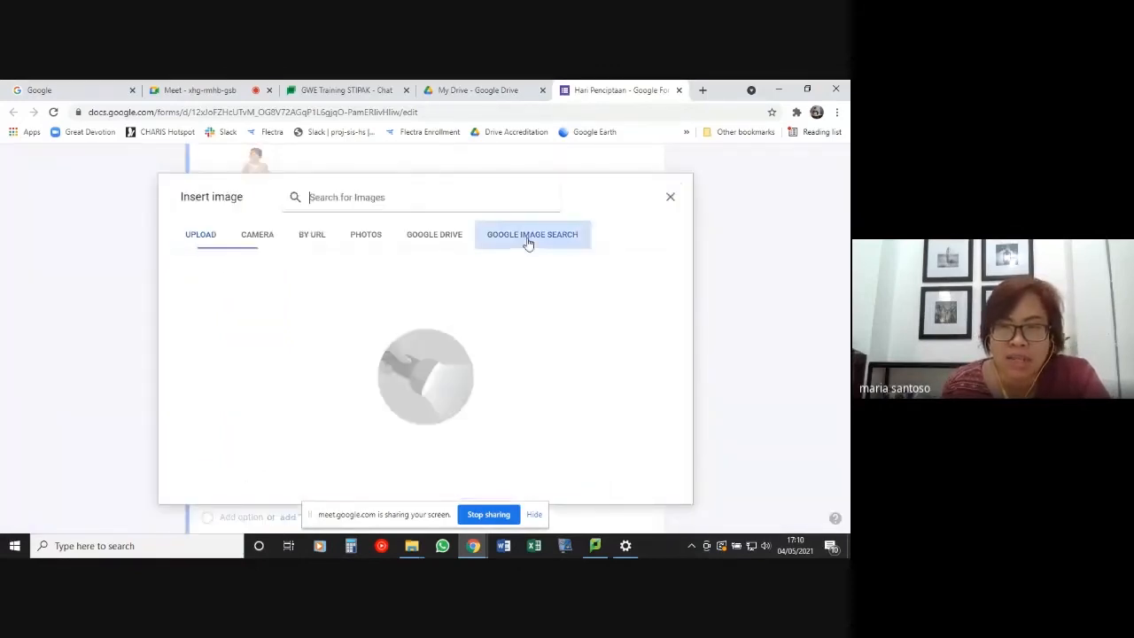
pyautogui.write('simson')
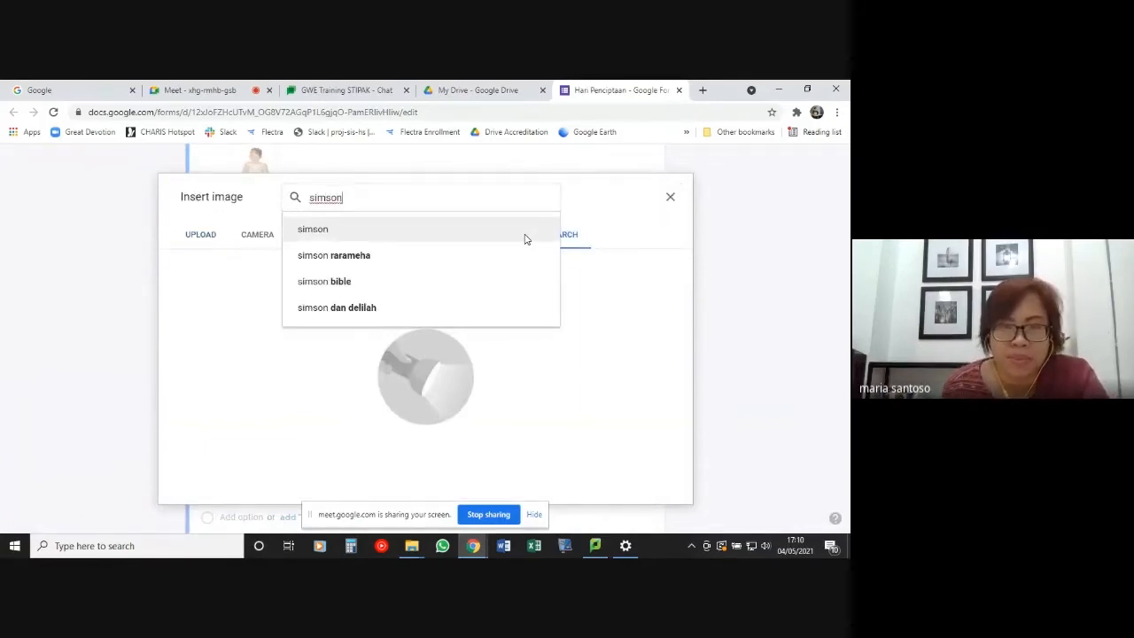
pyautogui.press('Return')
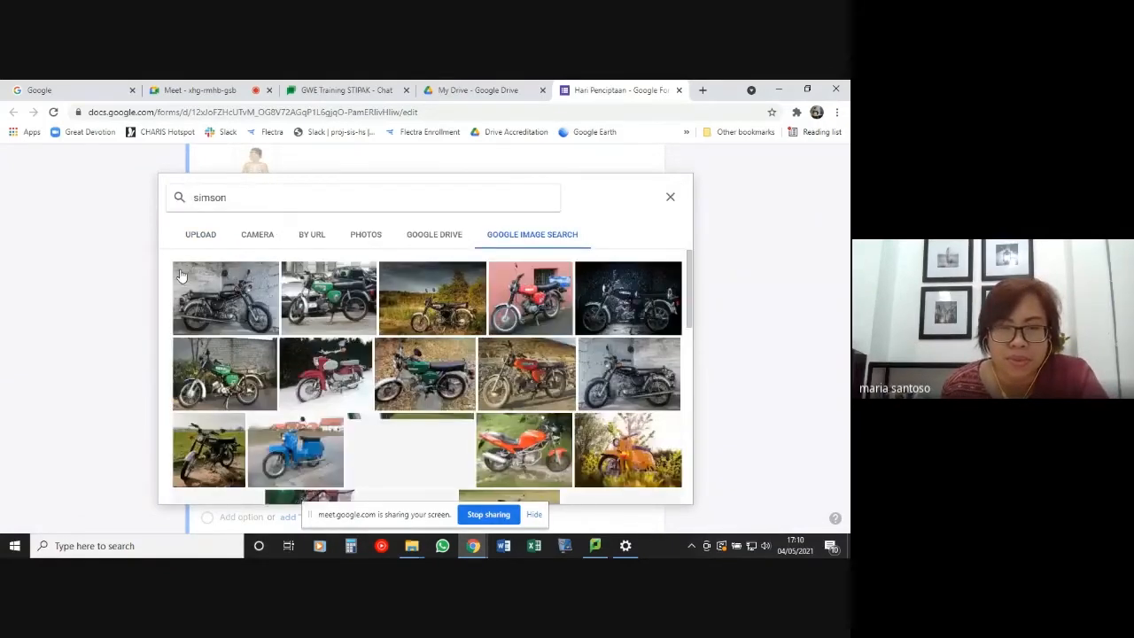
pyautogui.scroll(-5, 425, 372)
pyautogui.scroll(5, 445, 420)
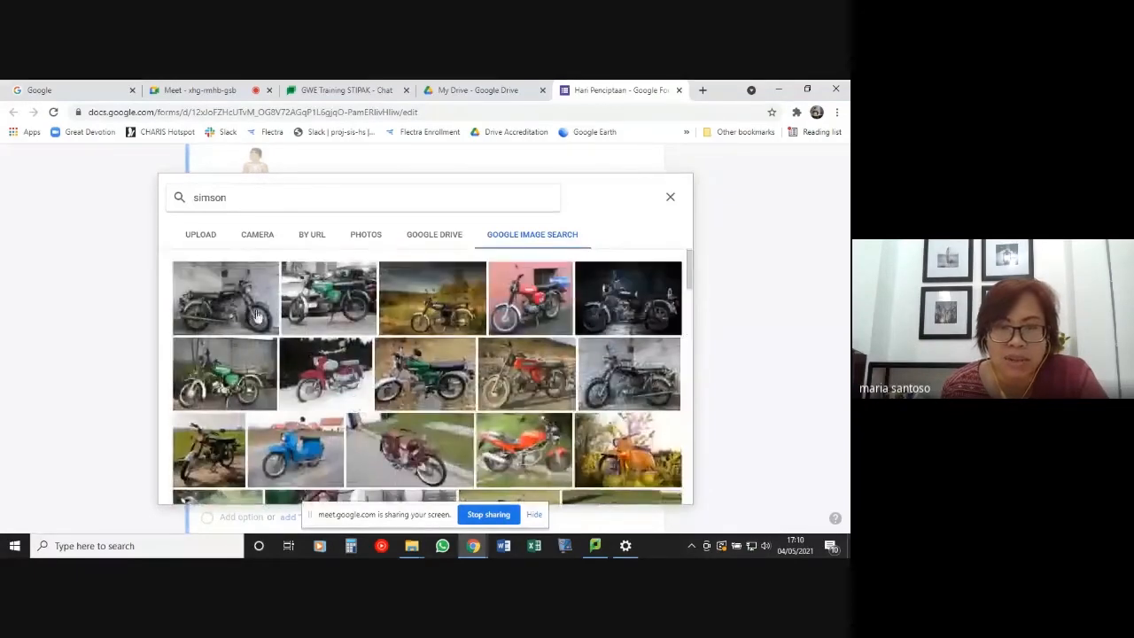
pyautogui.click(255, 314)
pyautogui.click(661, 490)
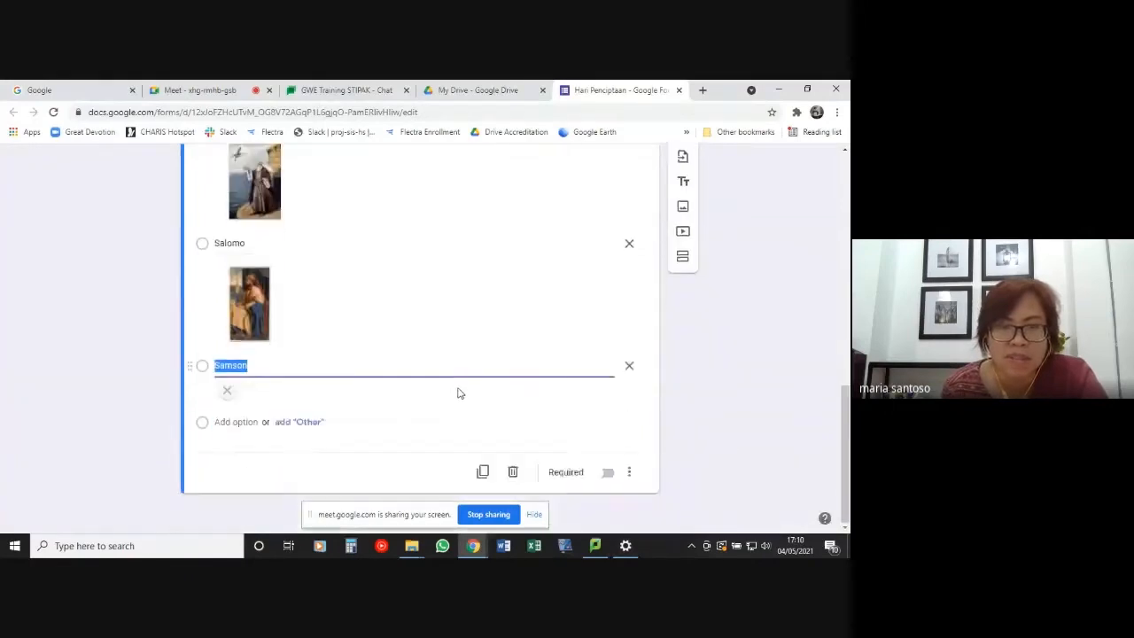
pyautogui.click(751, 441)
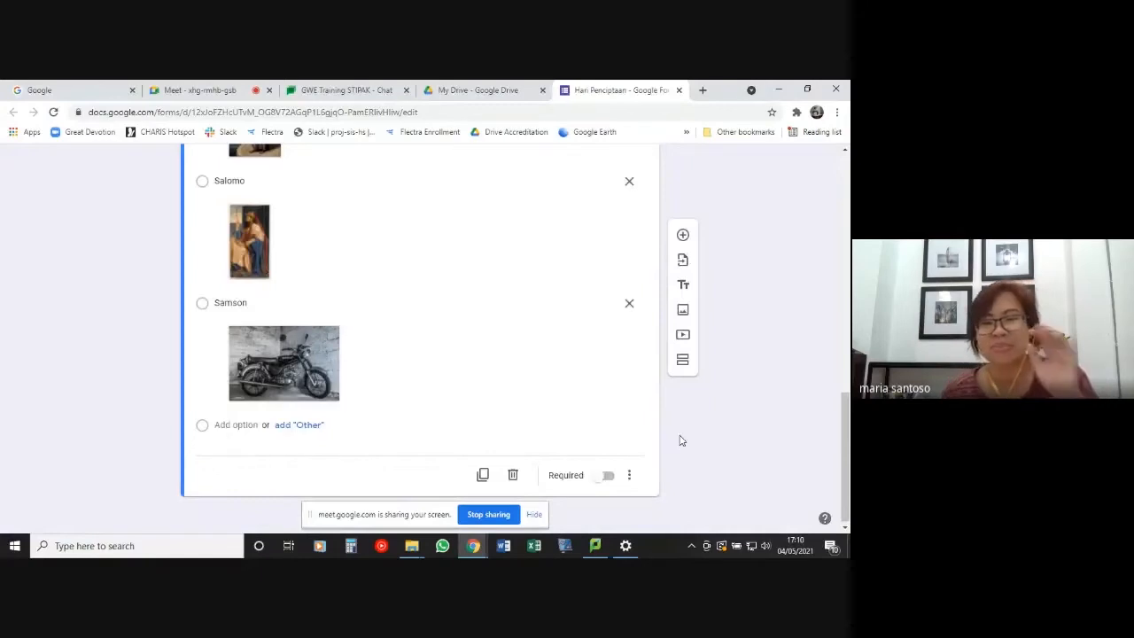
# Add a new question of type Checkboxes below it with the title "Yang termasuk benda penerang adalah".
pyautogui.scroll(8, 726, 470)
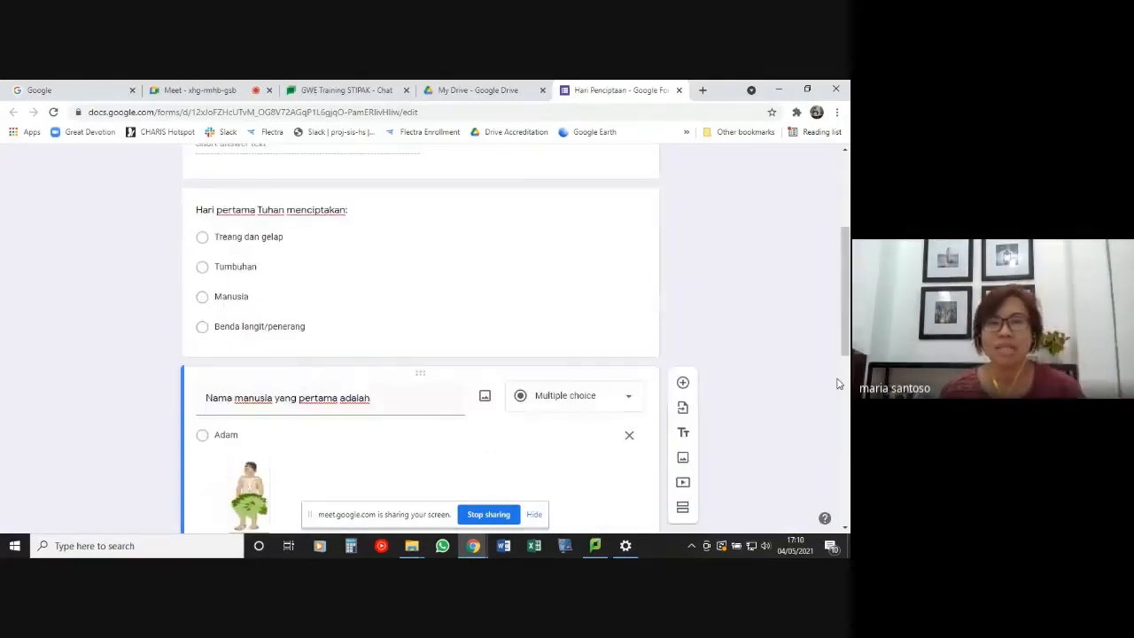
pyautogui.scroll(-3, 668, 314)
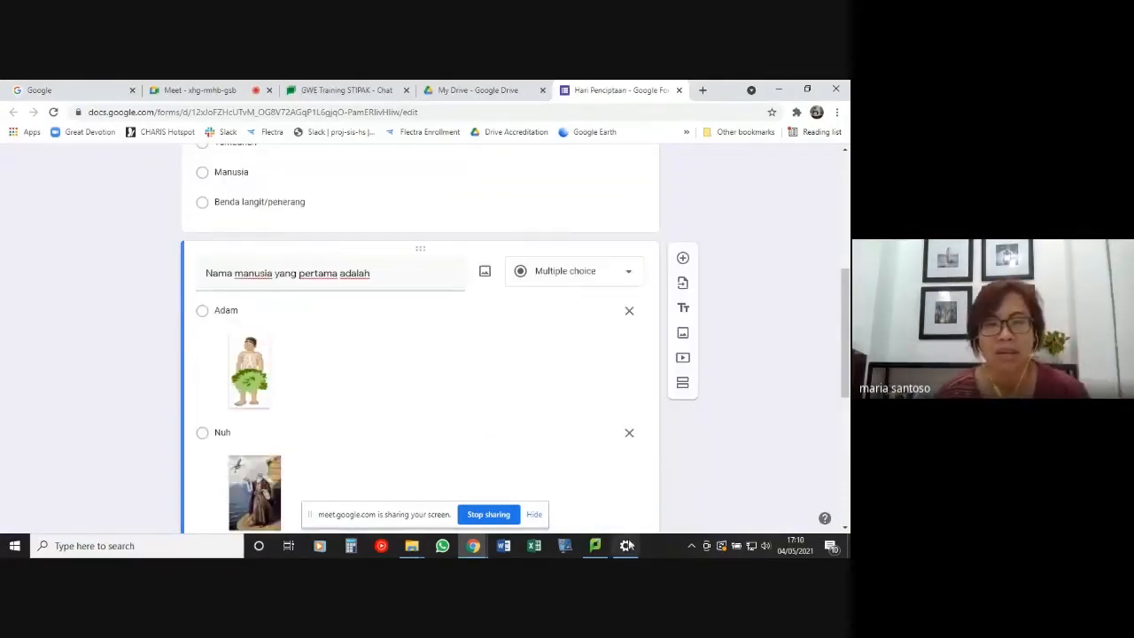
pyautogui.scroll(-1, 732, 445)
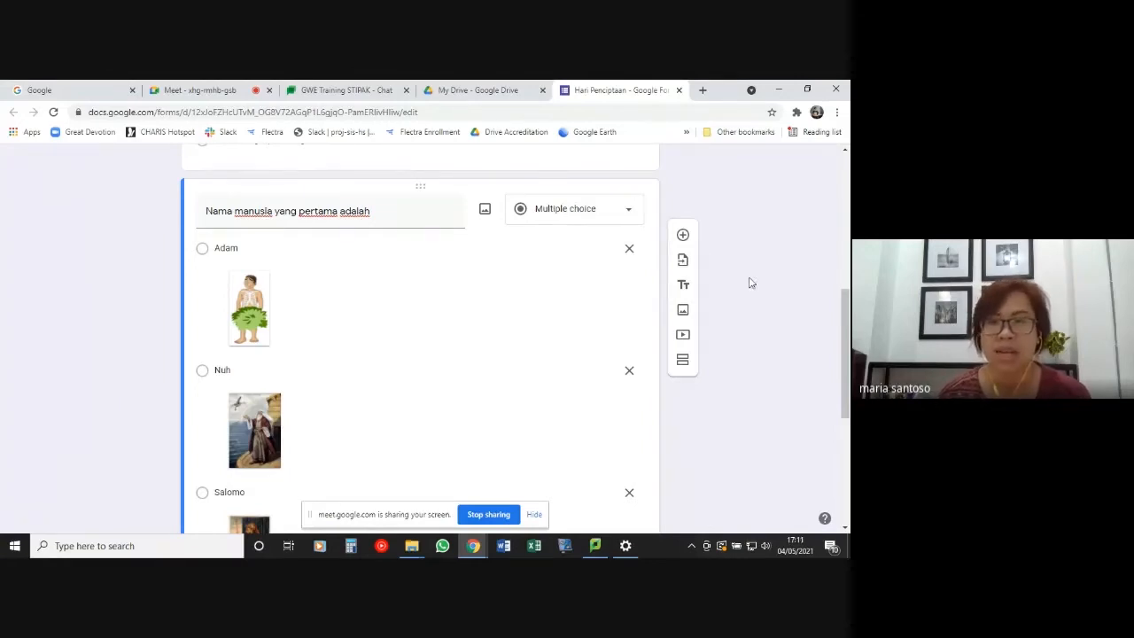
pyautogui.click(683, 236)
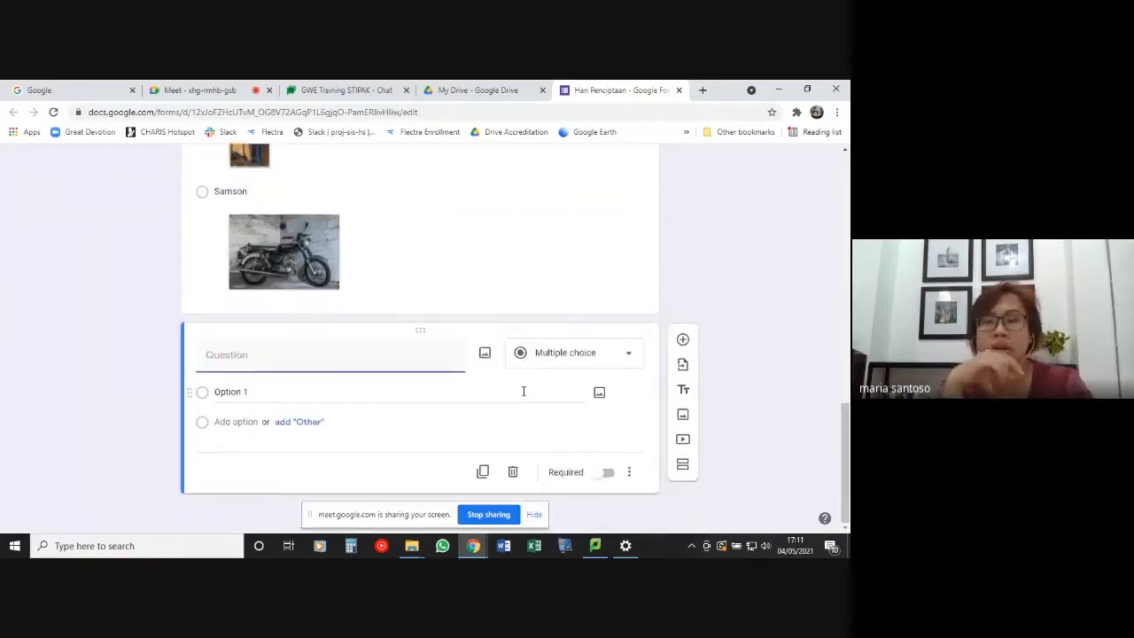
pyautogui.write('Yang termasuk benda peneraang a')
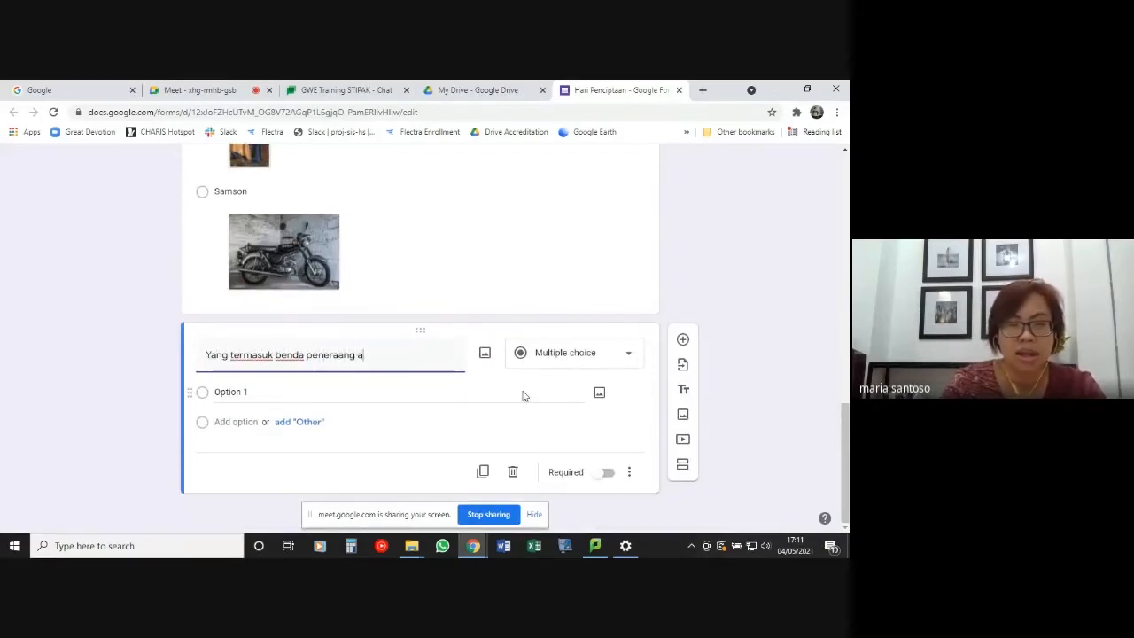
pyautogui.press('BackSpace')
pyautogui.press('BackSpace')
pyautogui.press('BackSpace')
pyautogui.press('BackSpace')
pyautogui.press('BackSpace')
pyautogui.write('ng adalah')
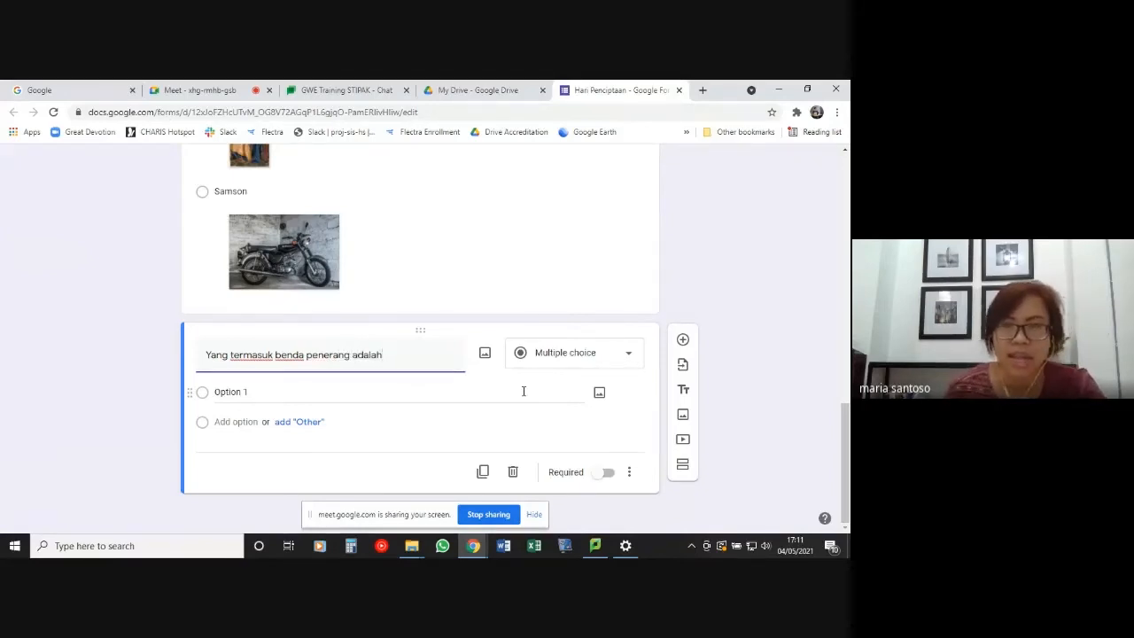
pyautogui.click(574, 354)
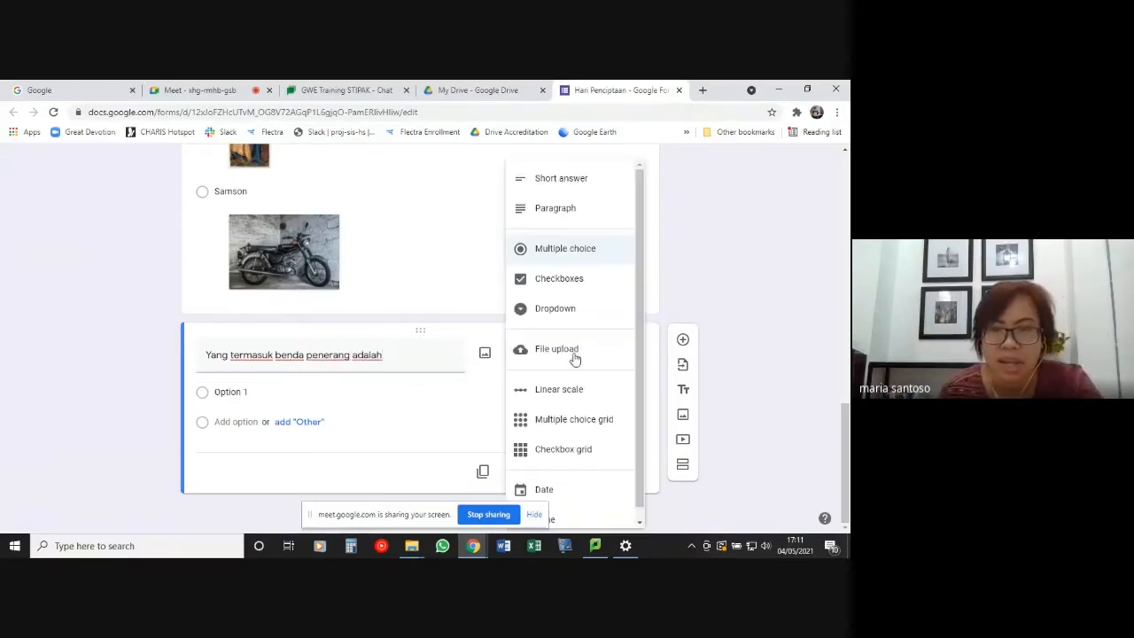
pyautogui.click(573, 280)
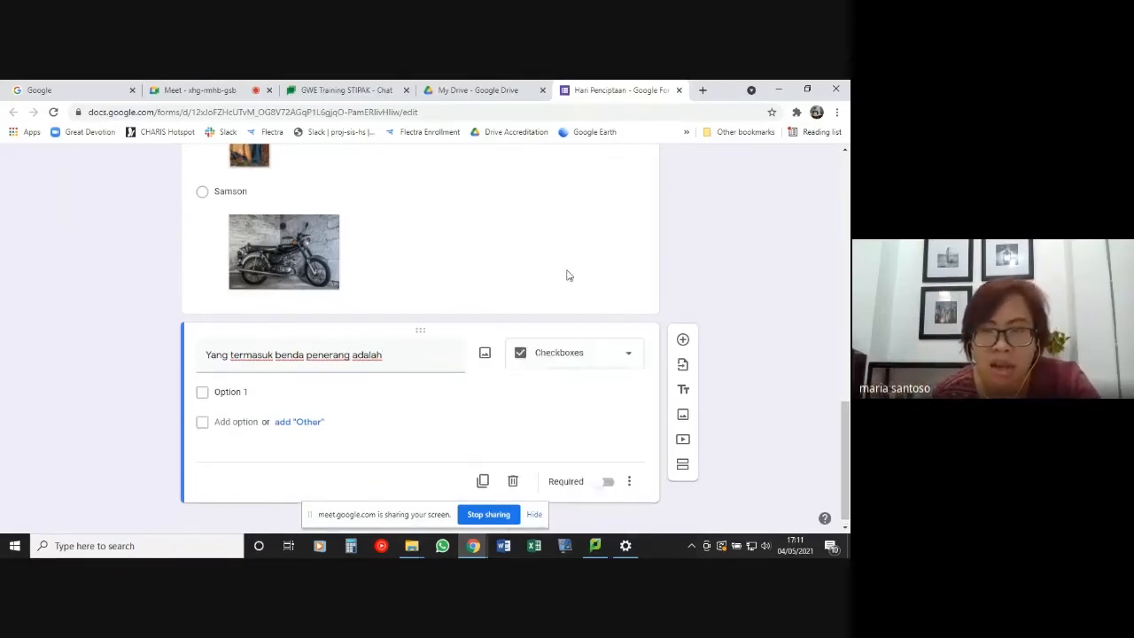
# Enter "Lampu darurat" and "Matahari" as the first two options of the checkbox question.
pyautogui.click(234, 392)
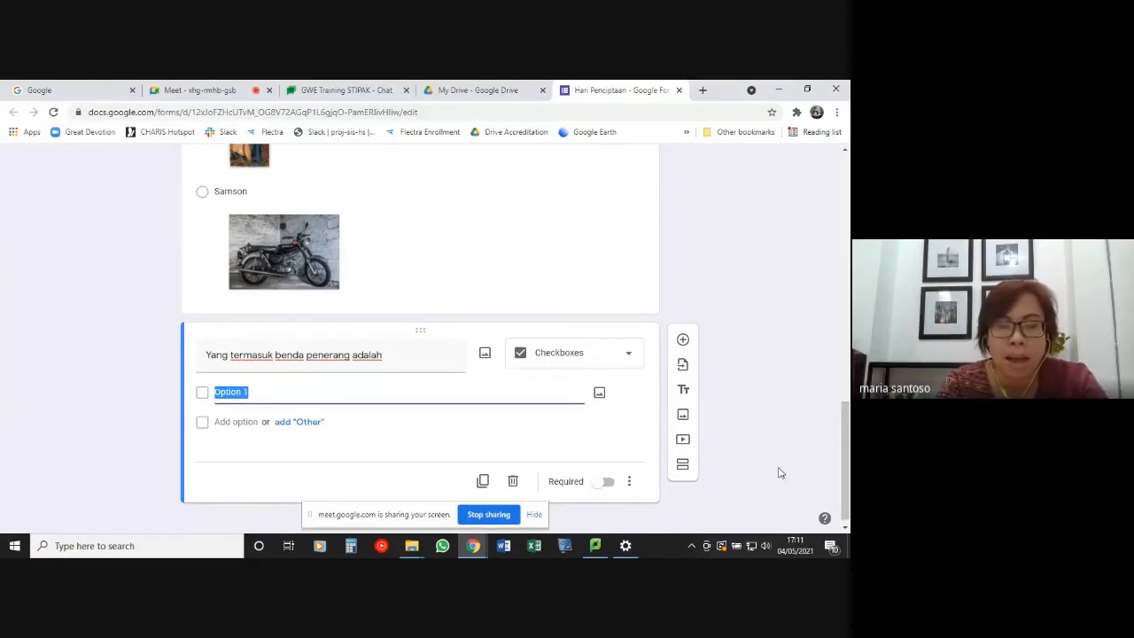
pyautogui.write('Lampu')
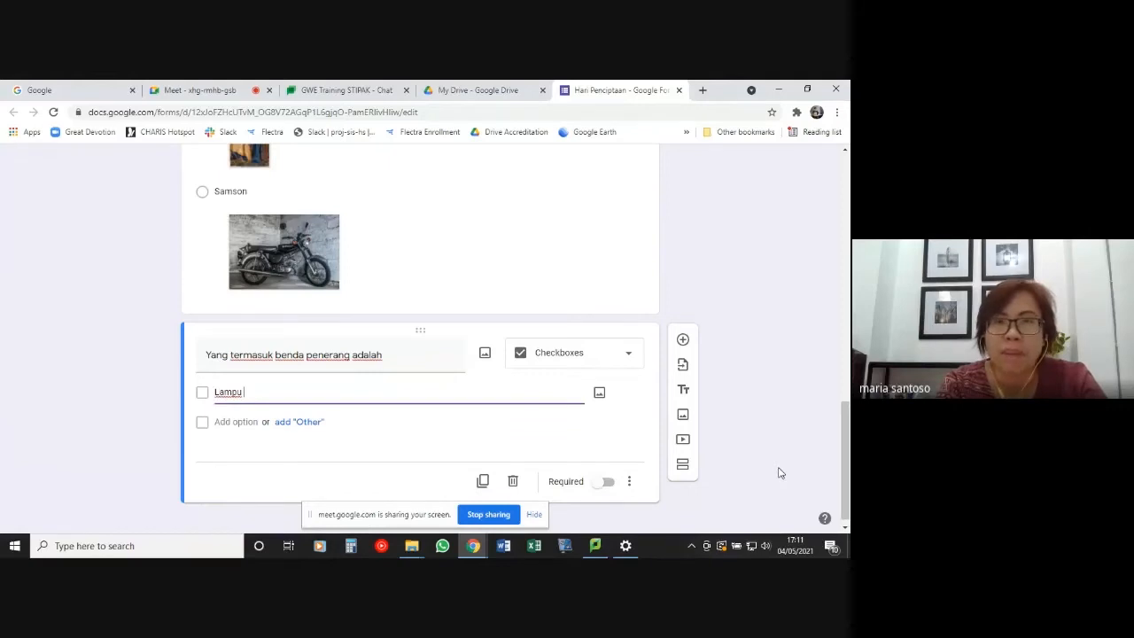
pyautogui.write('darurat')
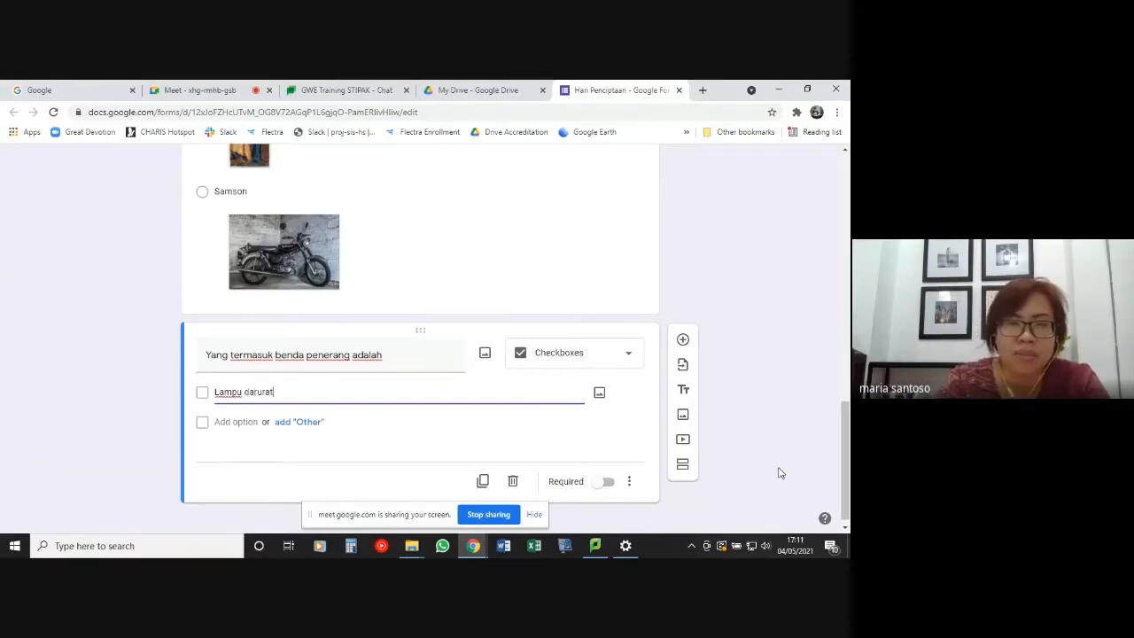
pyautogui.click(218, 421)
pyautogui.write('Matahari')
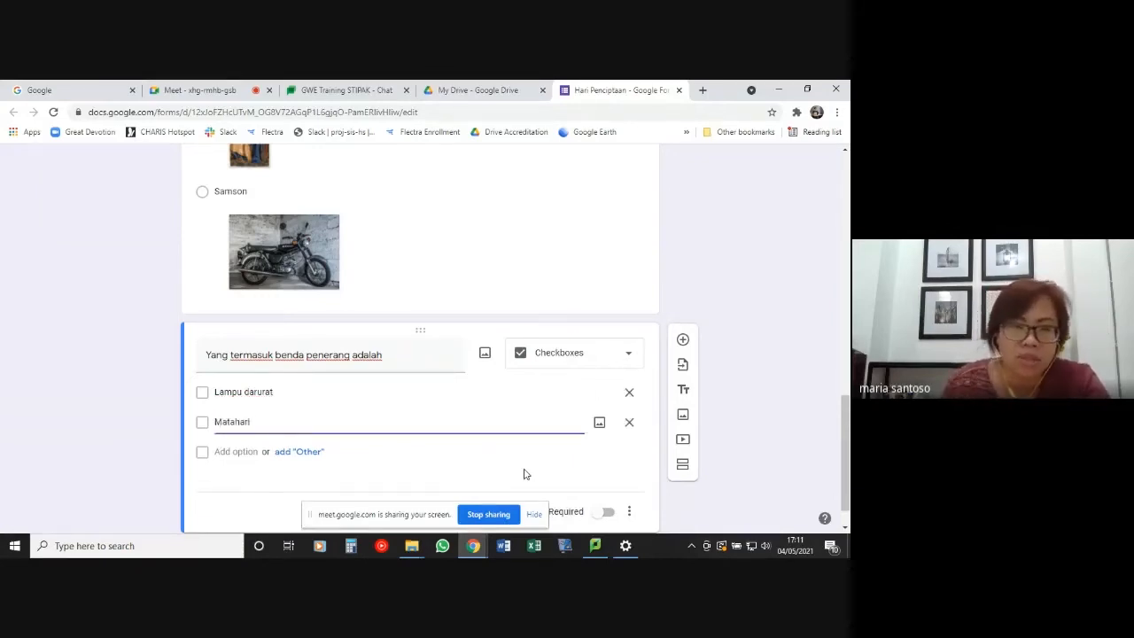
# Add "Bulan" and "Bintang" as the third and fourth options of the checkbox question.
pyautogui.click(236, 452)
pyautogui.write('Bulan')
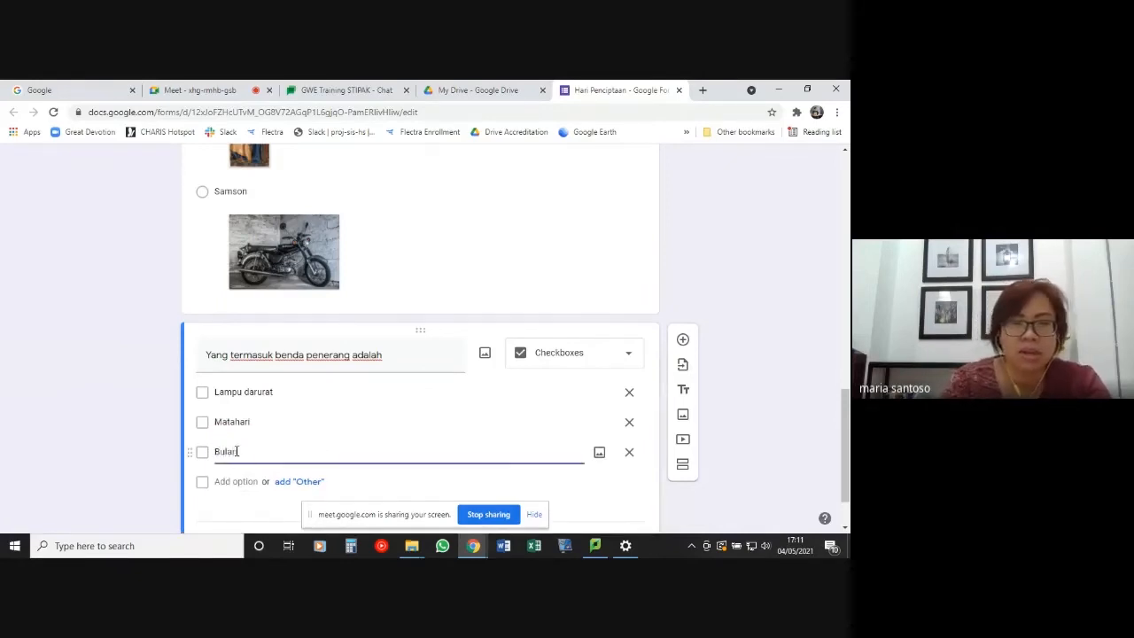
pyautogui.click(226, 482)
pyautogui.write('Bintang')
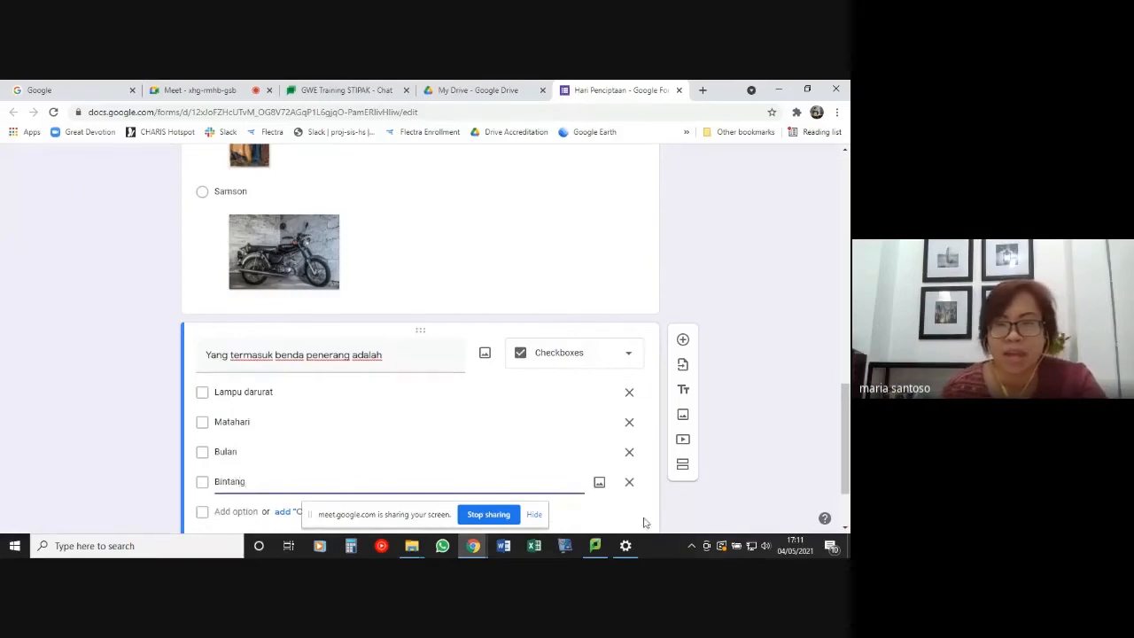
pyautogui.click(739, 470)
pyautogui.scroll(-1, 474, 472)
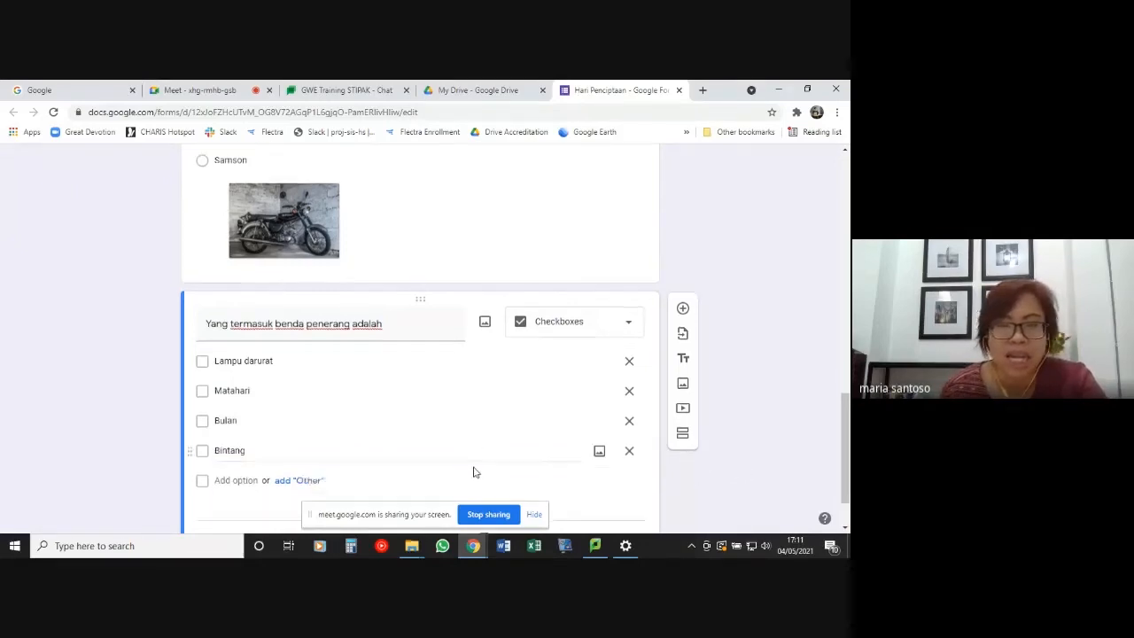
pyautogui.scroll(-1, 473, 472)
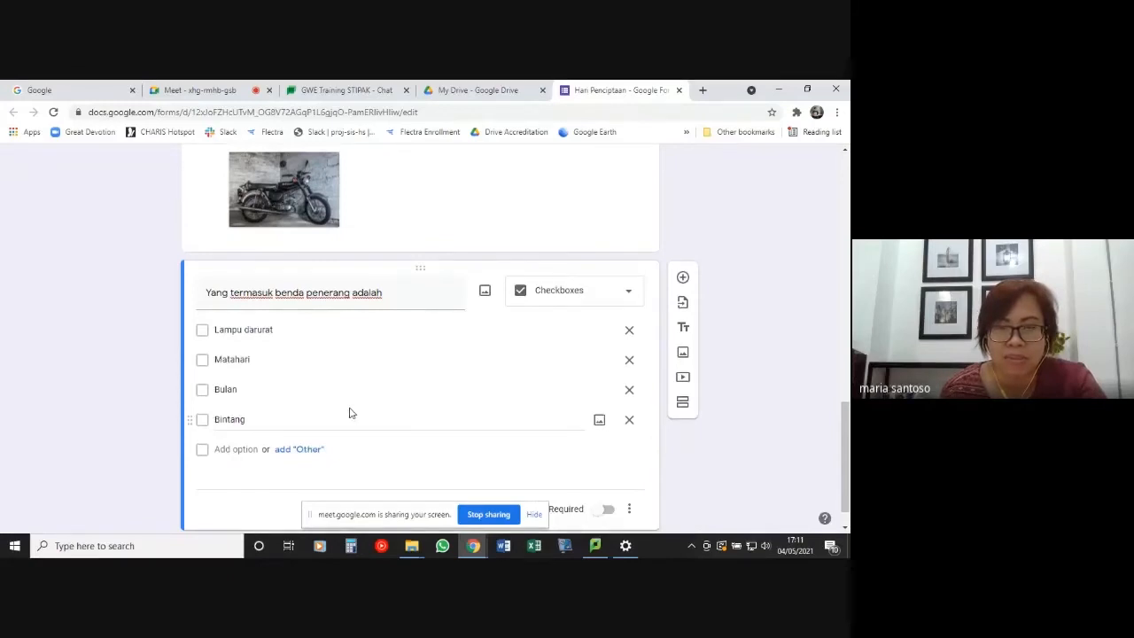
# Add a new question below the checkbox question with the title "Cocokkan kata berikut dengan penjelasannya".
pyautogui.scroll(-1, 749, 420)
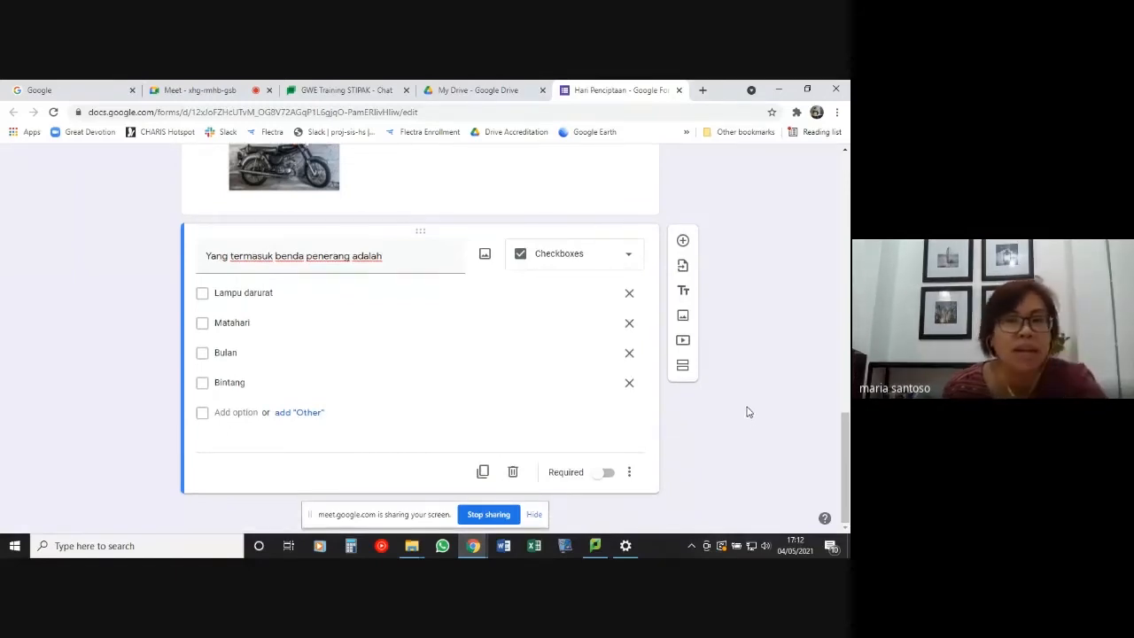
pyautogui.click(683, 242)
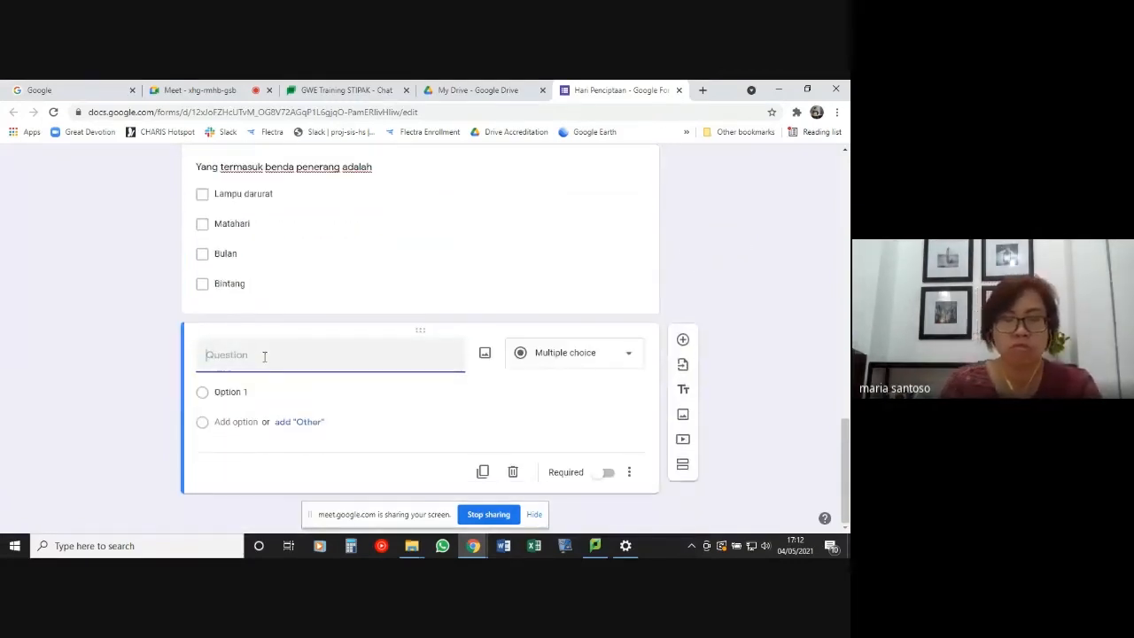
pyautogui.write('C')
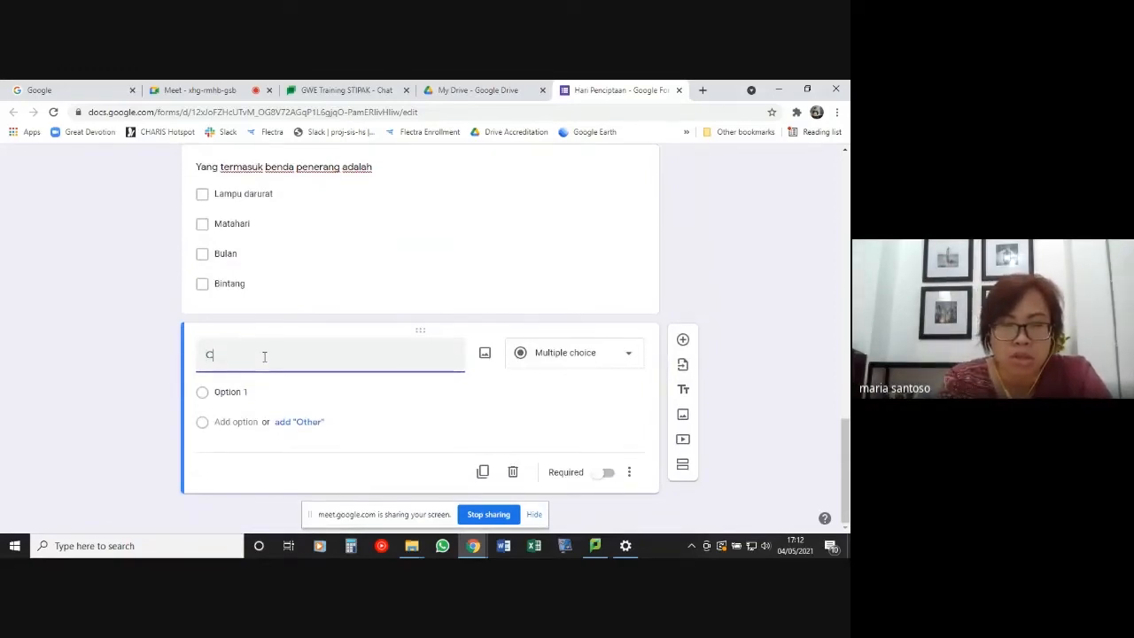
pyautogui.write('ocokkan pi')
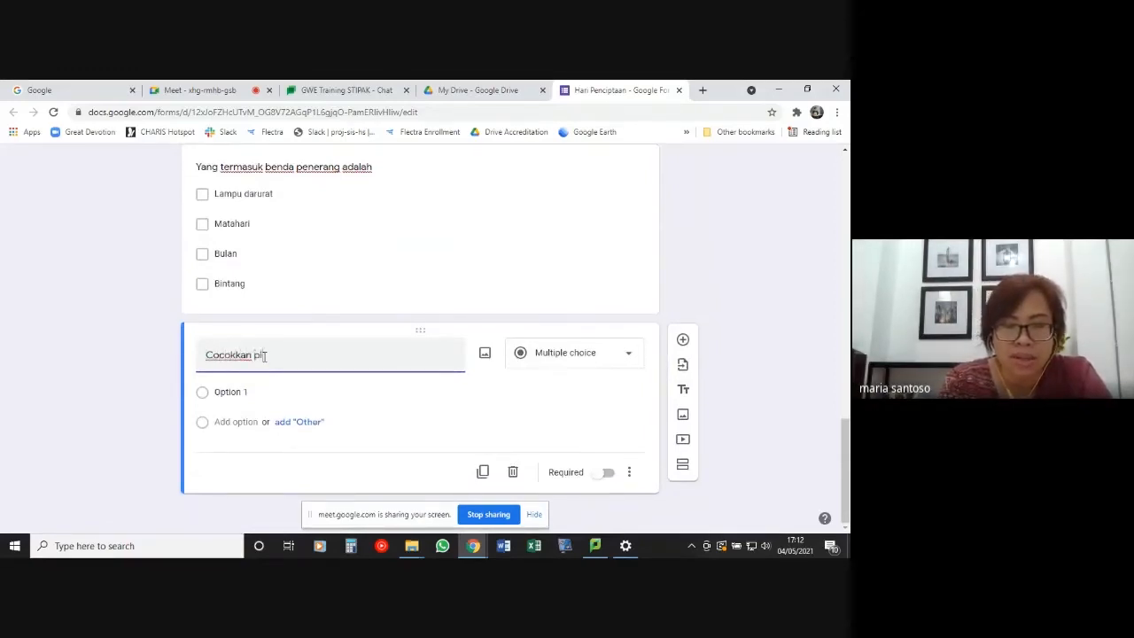
pyautogui.write('lihan')
pyautogui.press('BackSpace')
pyautogui.press('BackSpace')
pyautogui.press('BackSpace')
pyautogui.press('BackSpace')
pyautogui.press('BackSpace')
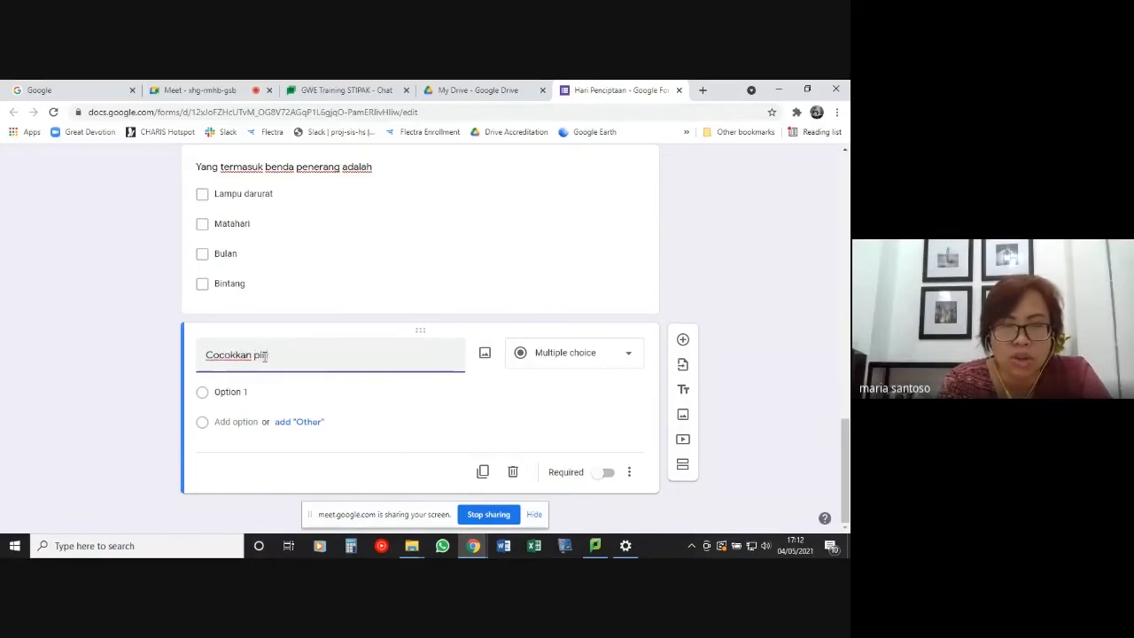
pyautogui.press('BackSpace')
pyautogui.press('BackSpace')
pyautogui.write('kata in')
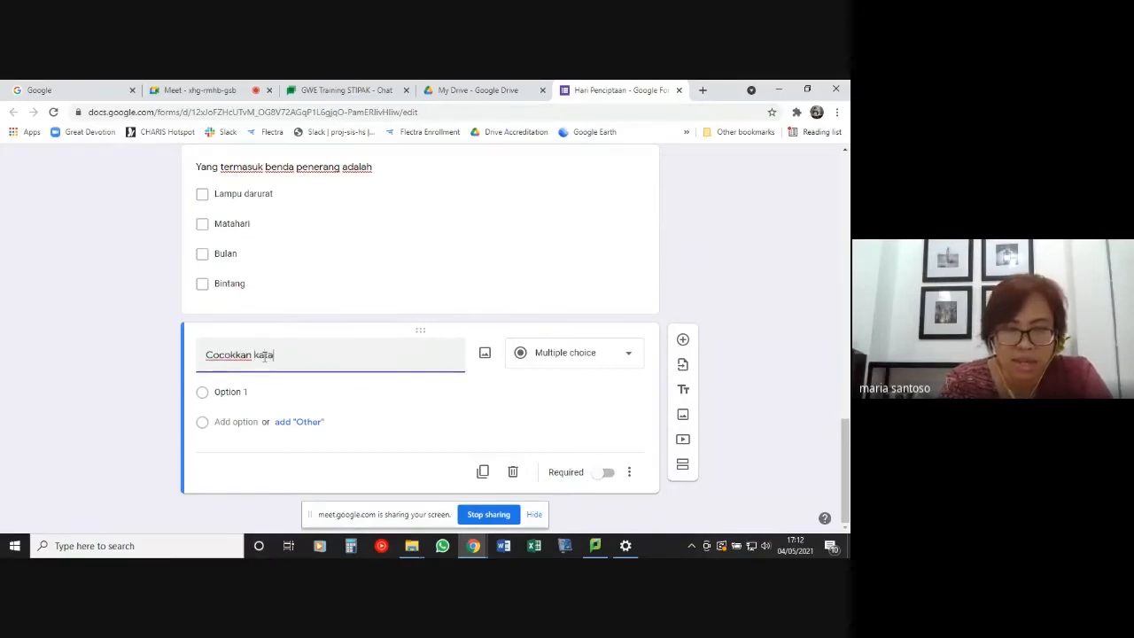
pyautogui.press('BackSpace')
pyautogui.press('BackSpace')
pyautogui.write('berikut ')
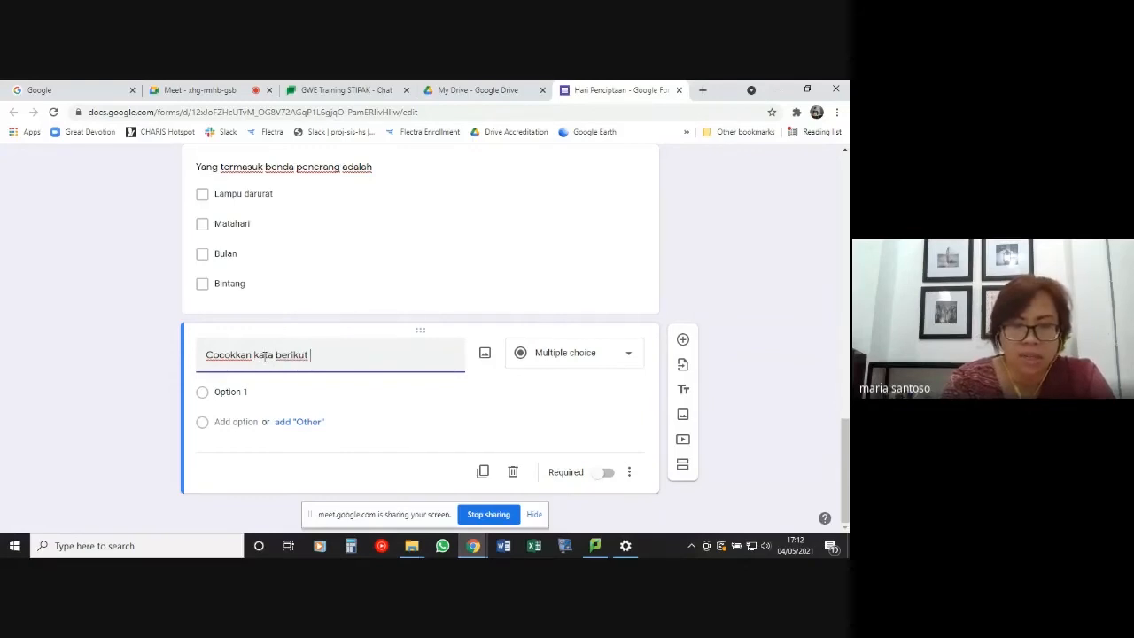
pyautogui.write('dengan penjelas')
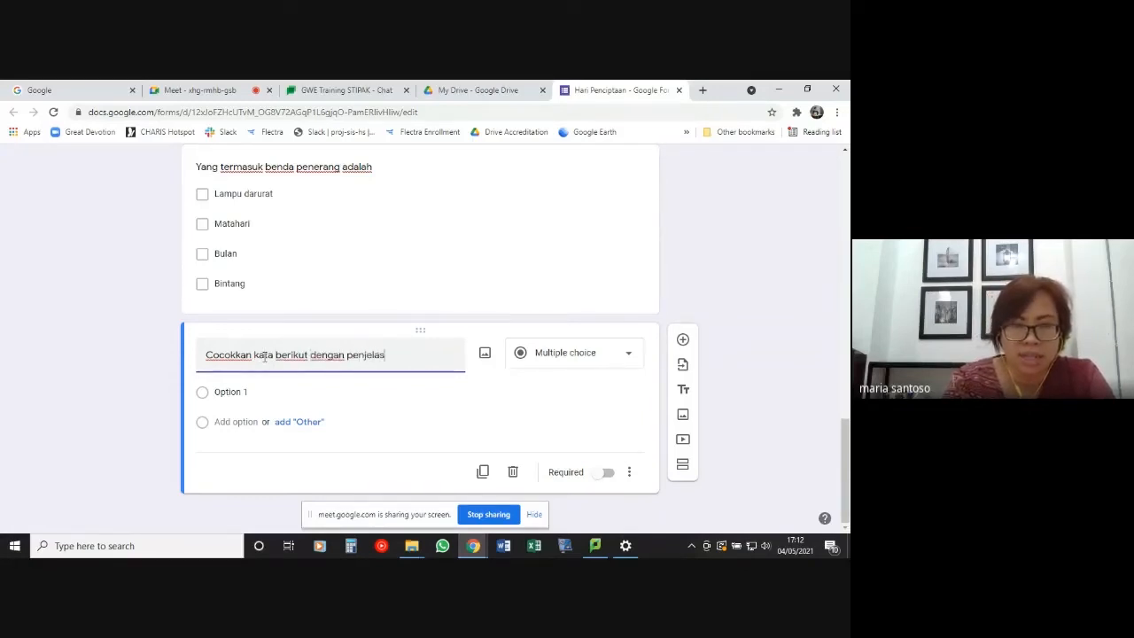
pyautogui.write('annya')
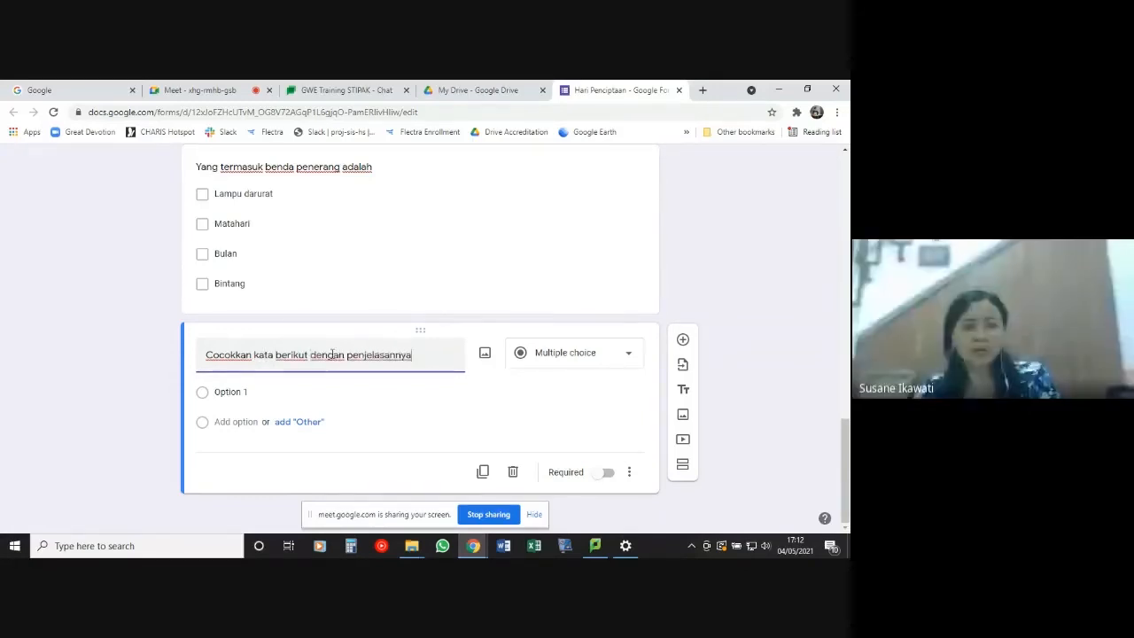
# Delete the question "Cocokkan kata berikut dengan penjelasannya" from the form.
pyautogui.moveTo(207, 357); pyautogui.dragTo(464, 360)
pyautogui.click(513, 472)
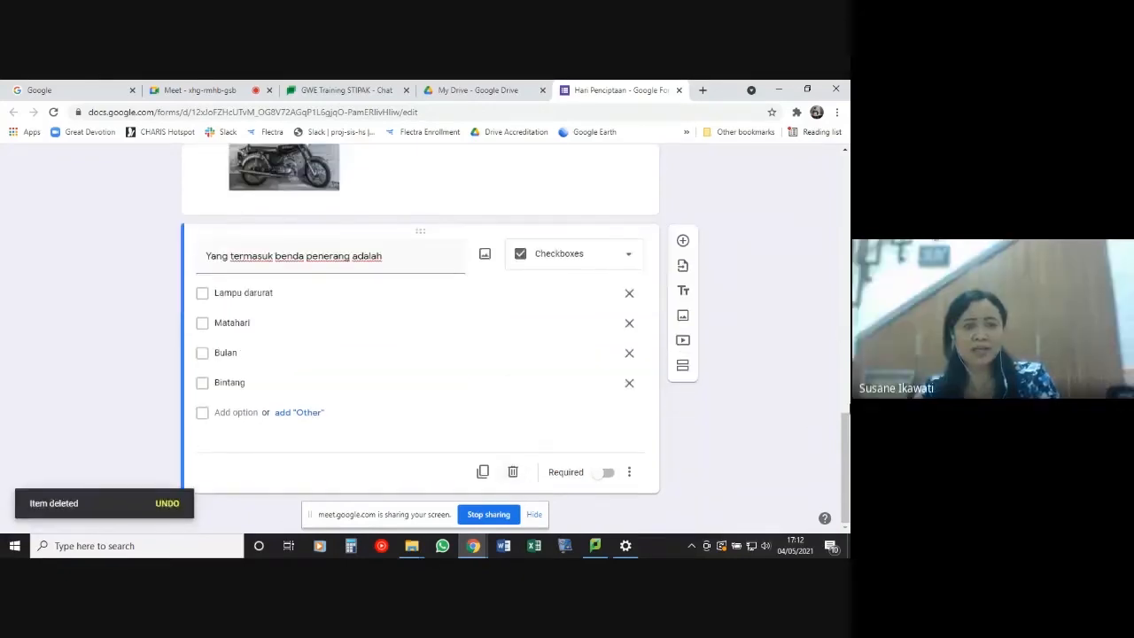
pyautogui.scroll(4, 789, 296)
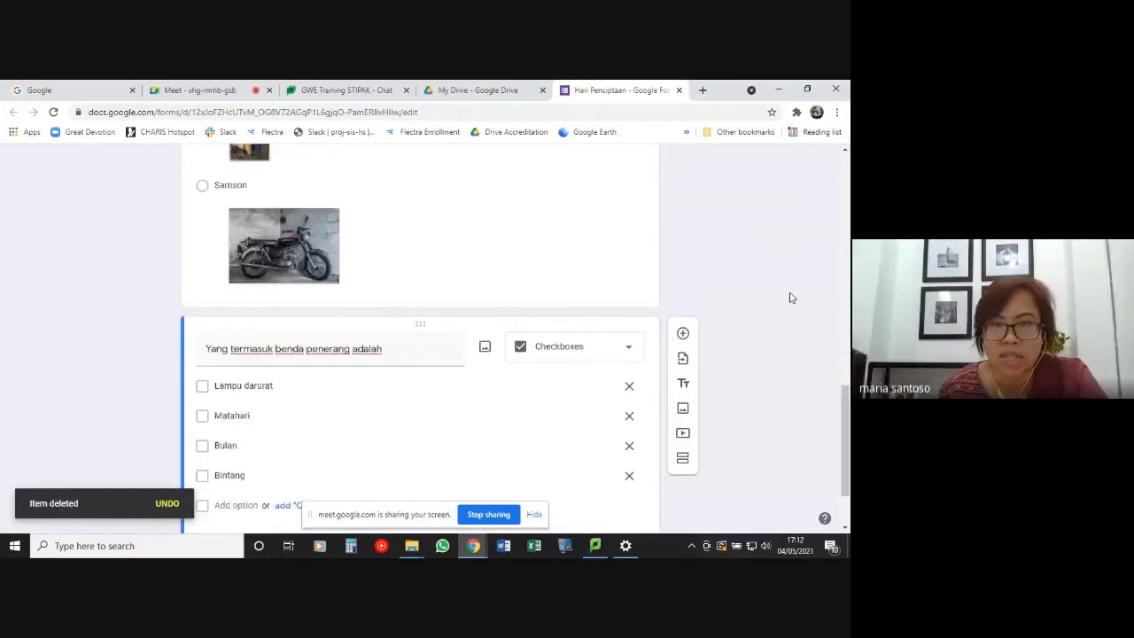
pyautogui.scroll(15, 789, 307)
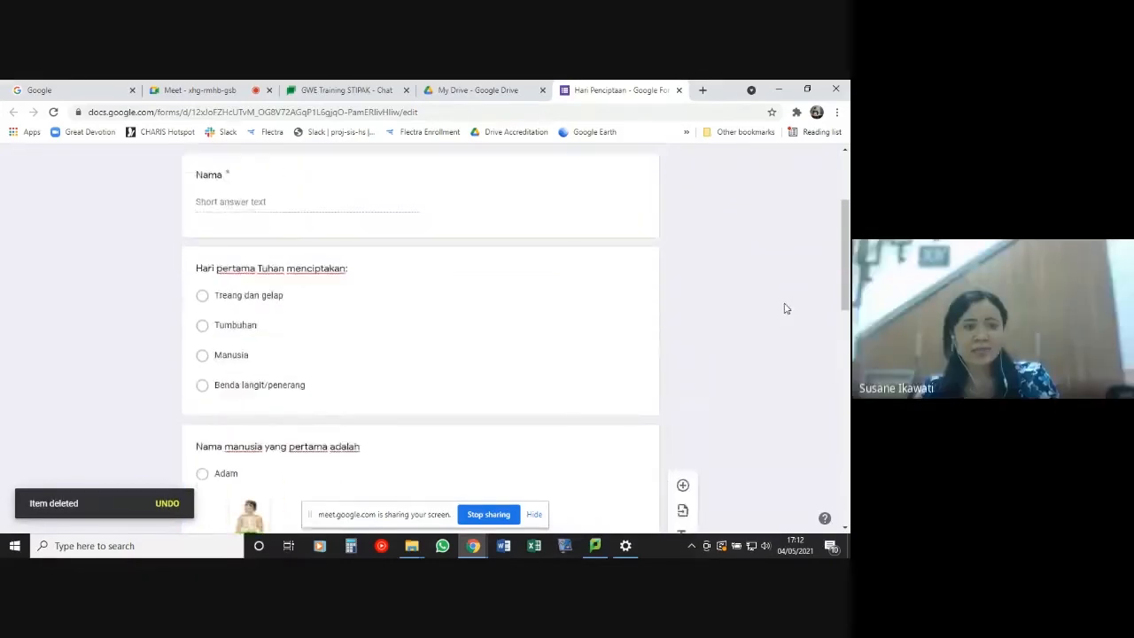
pyautogui.scroll(2, 787, 309)
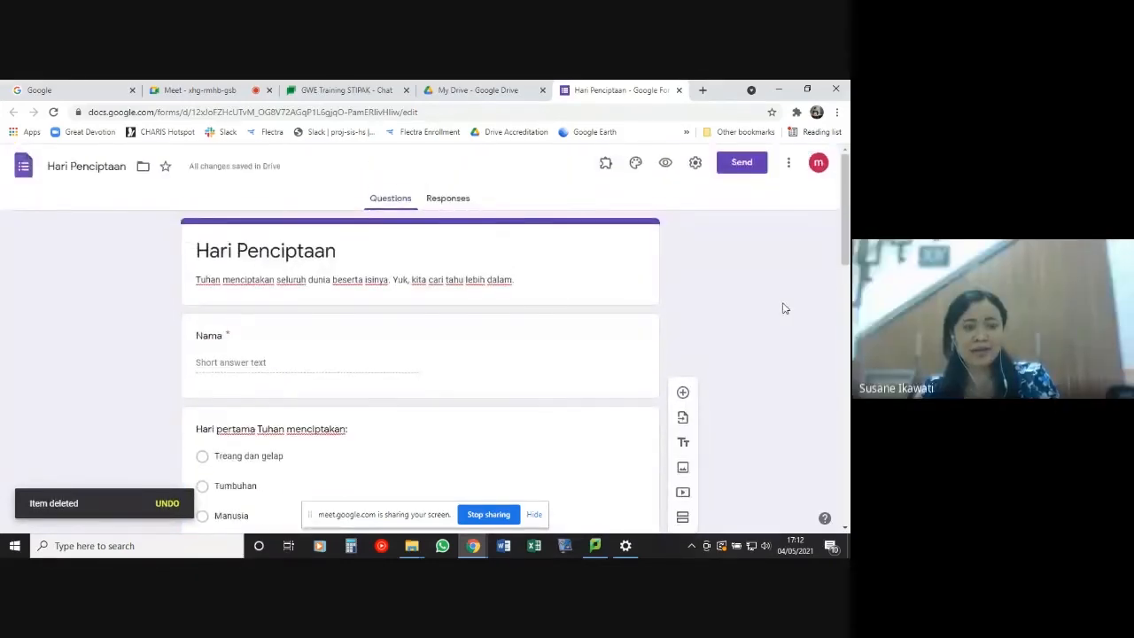
pyautogui.scroll(-20, 709, 355)
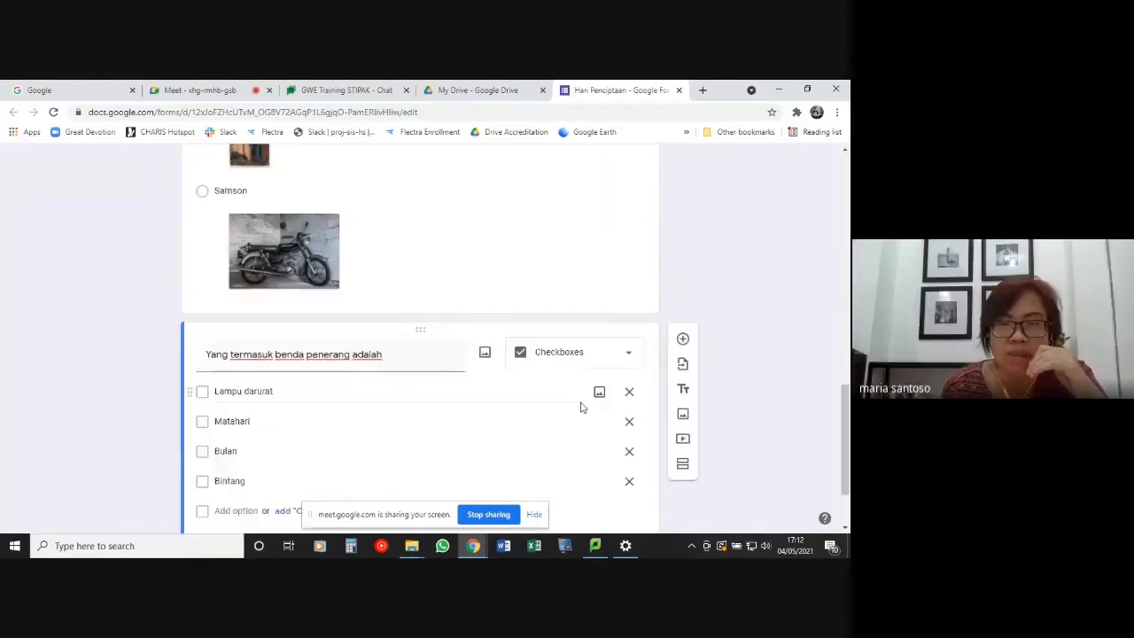
# Save the quiz settings with grades released immediately after each submission and missed questions, correct answers and point values visible to respondents.
pyautogui.scroll(-1, 576, 399)
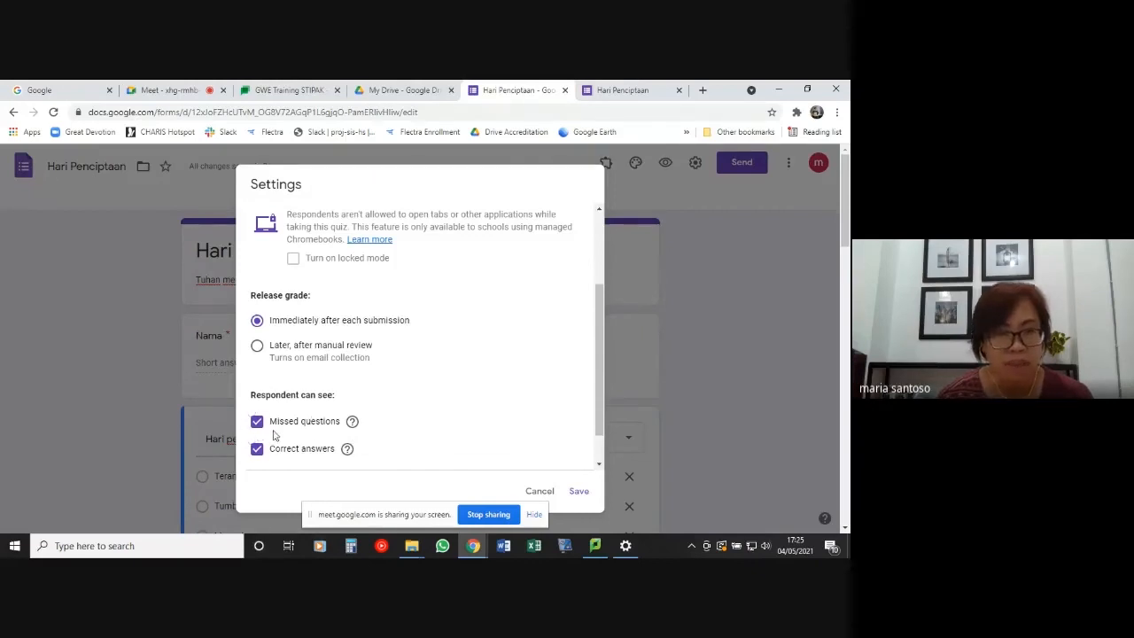
pyautogui.scroll(-1, 434, 446)
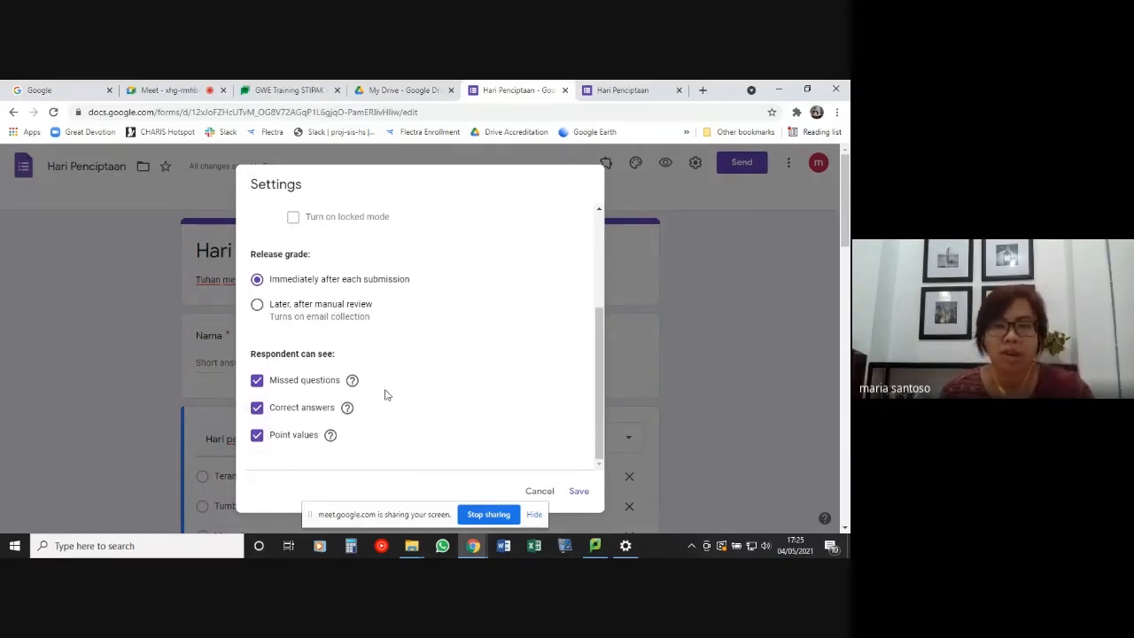
pyautogui.click(579, 492)
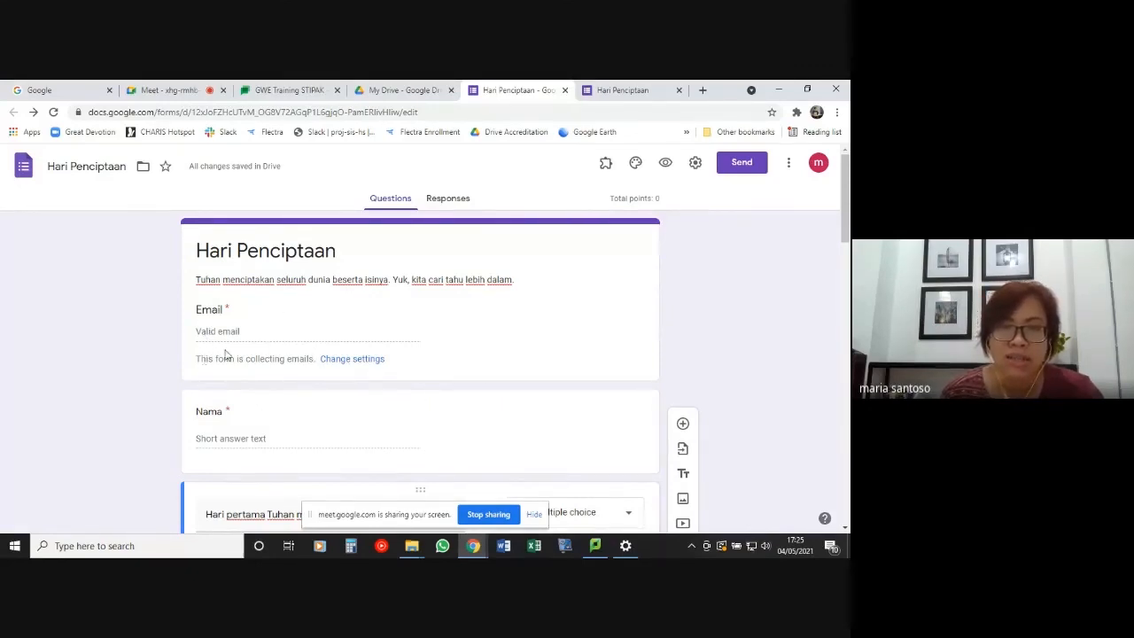
# Mark "Terang dan gelap" as the correct answer in the answer key of the question "Hari pertama Tuhan menciptakan:".
pyautogui.scroll(-3, 296, 350)
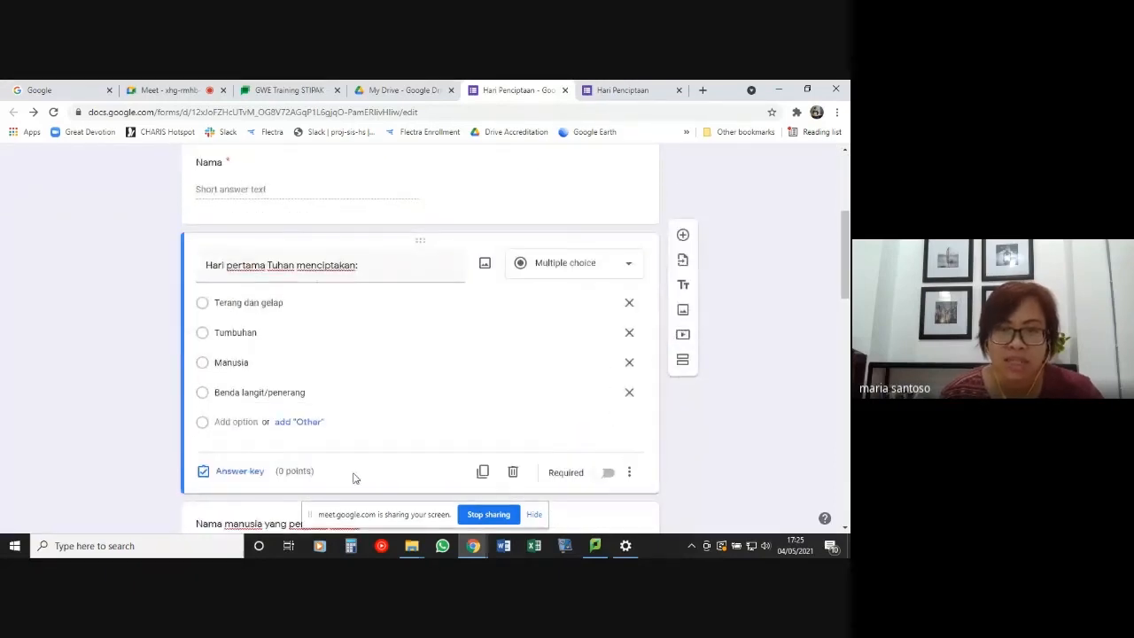
pyautogui.click(239, 471)
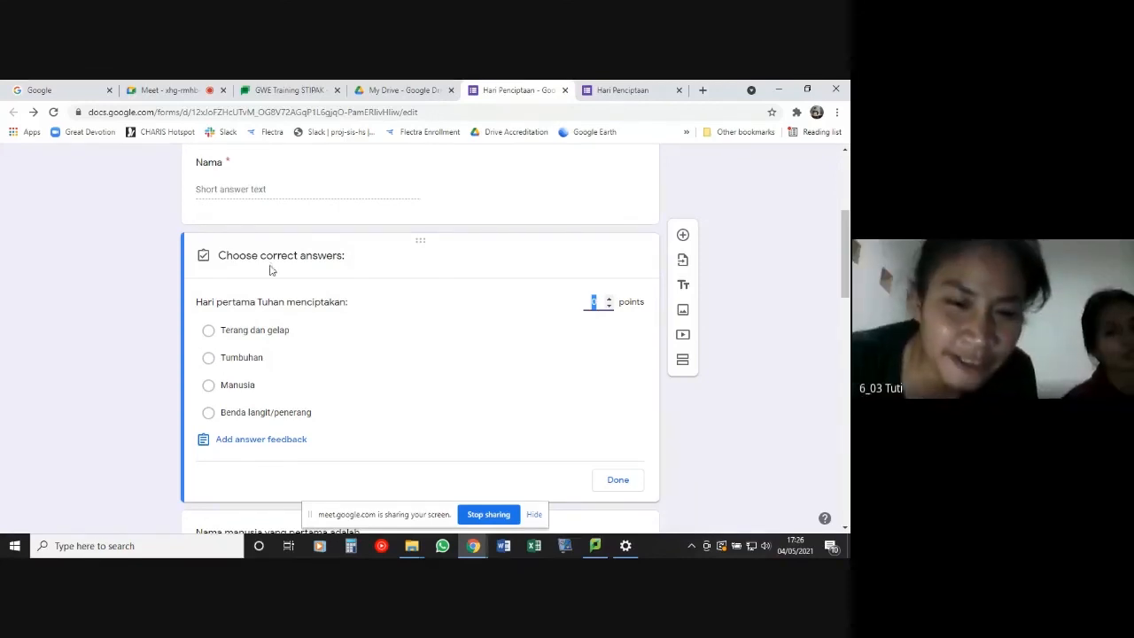
pyautogui.click(238, 332)
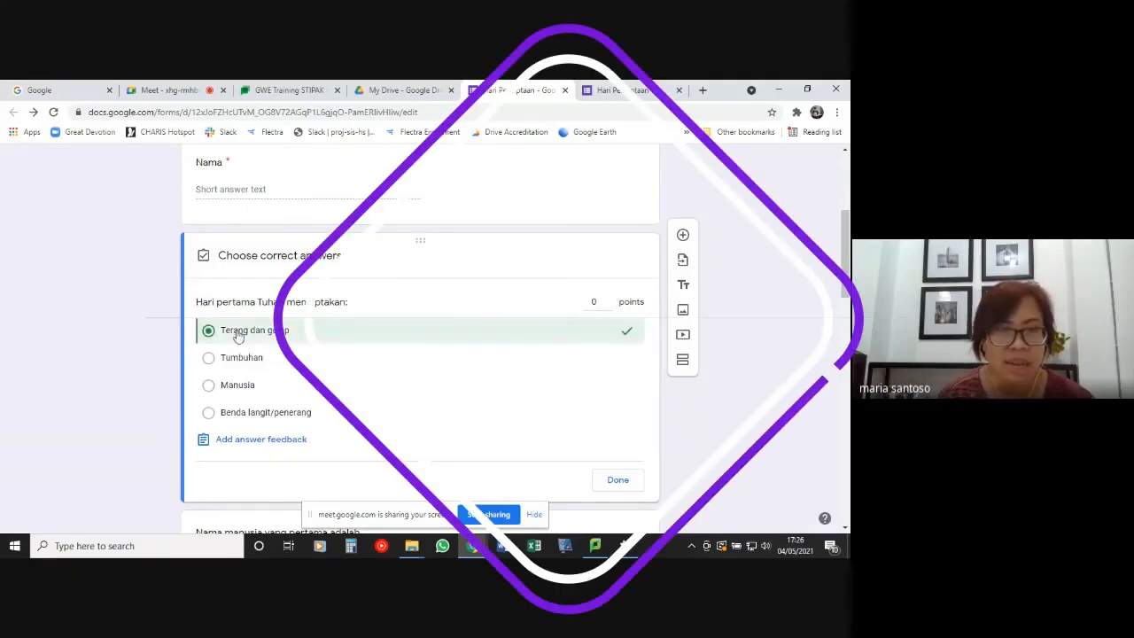